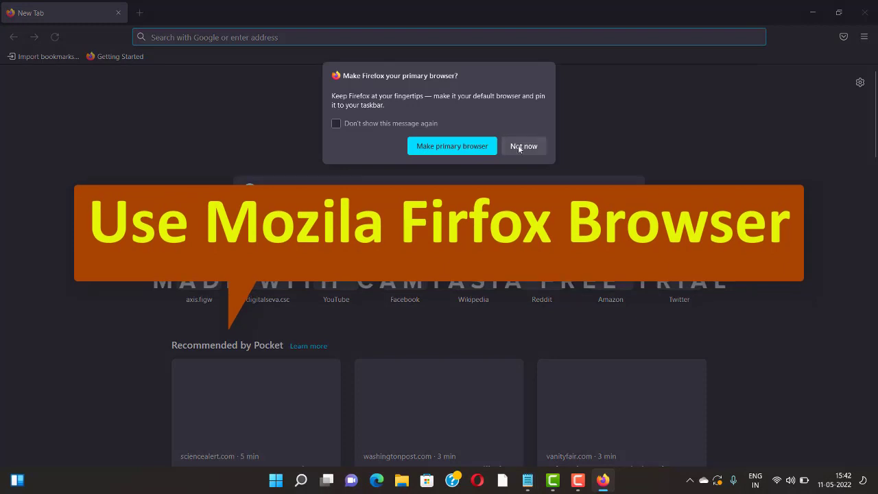
Decline Firefox's 'Make Firefox your primary browser?' prompt with Not now.
click(518, 145)
mouse_move(527, 489)
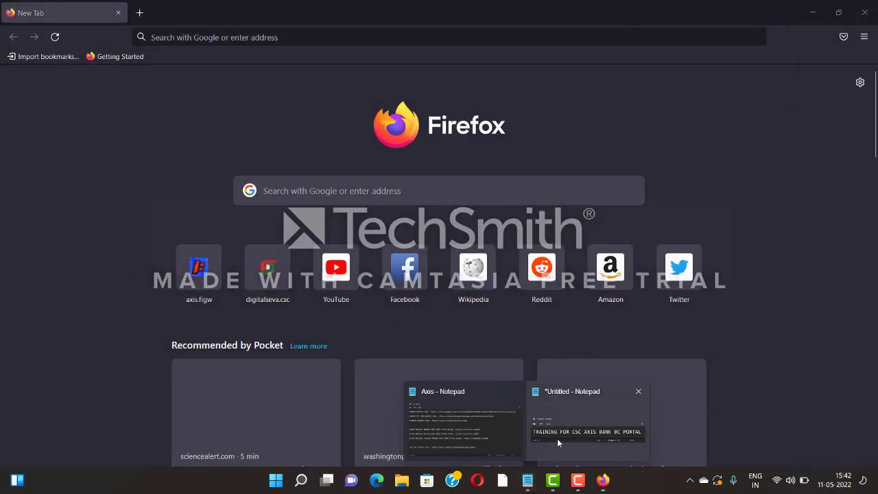
click(486, 427)
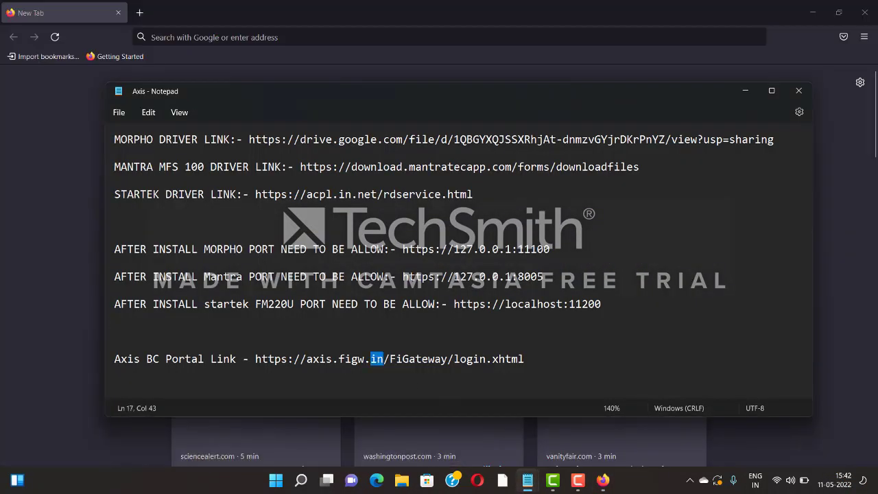
drag(524, 359, 255, 362)
key(ctrl+c)
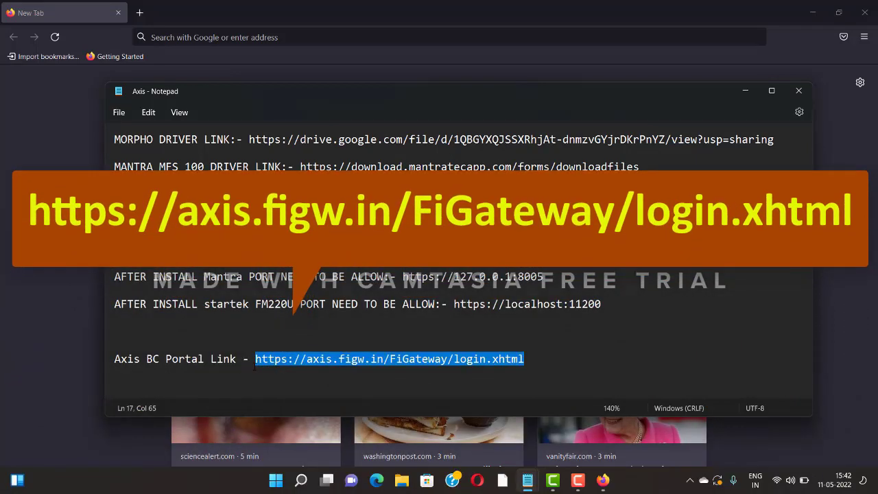
click(362, 39)
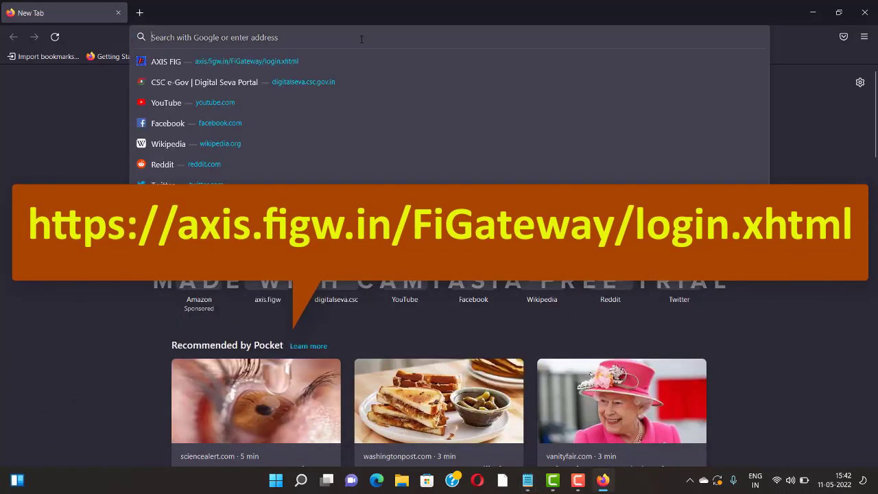
Load the Axis BC Portal login page and enter the agent's CSC ID in Agent ID.
key(ctrl+v)
key(Return)
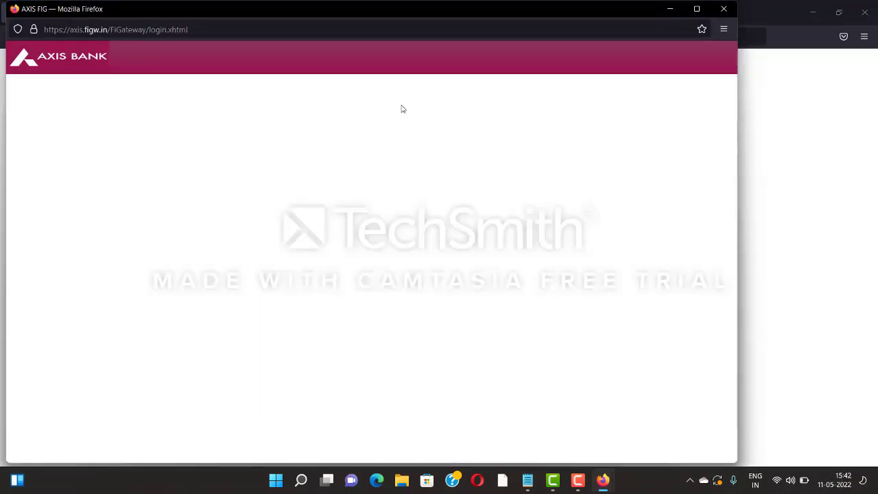
drag(558, 12, 598, 17)
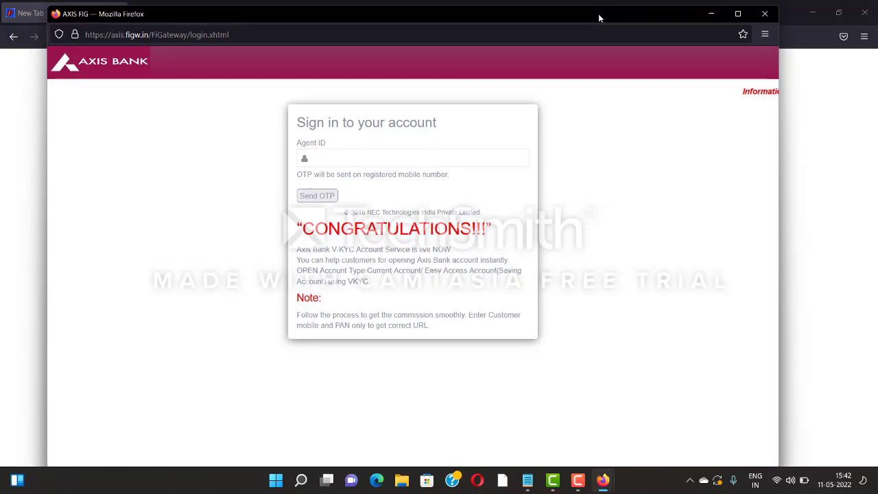
click(429, 158)
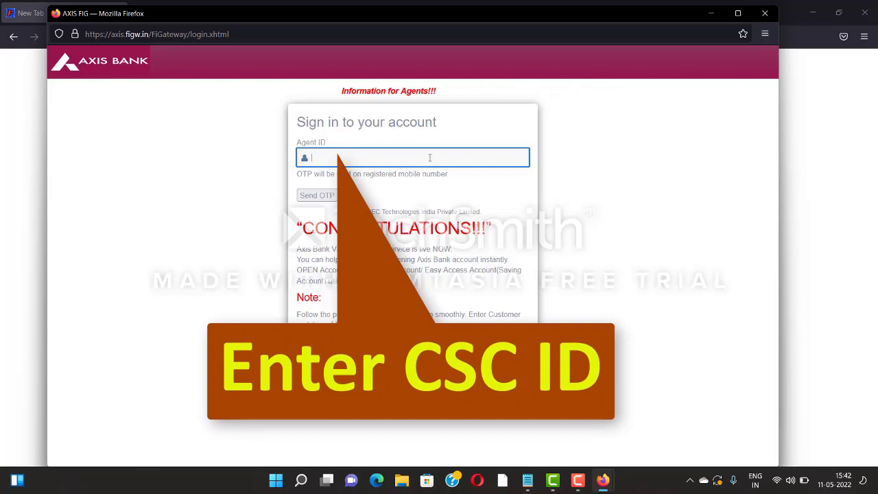
text(2)
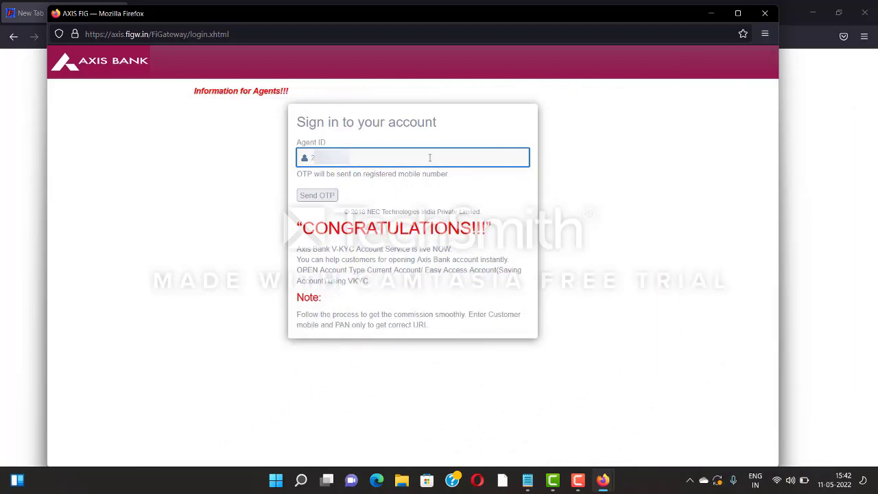
text(1)
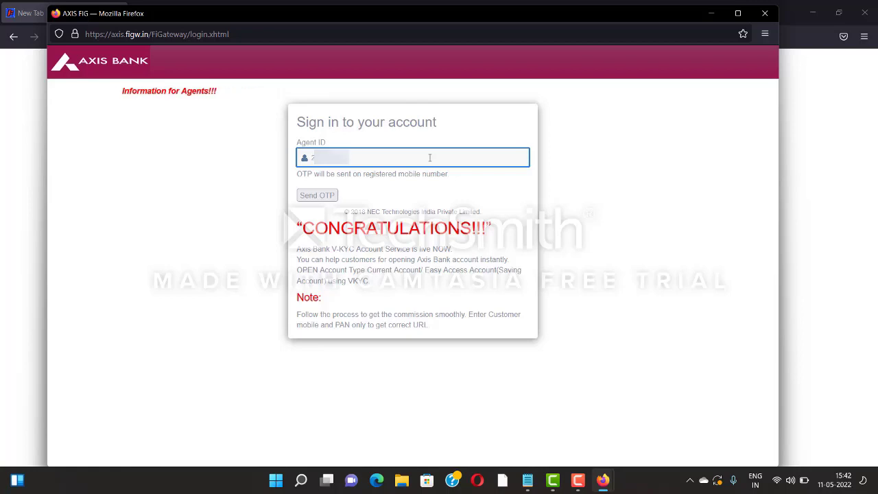
text(9)
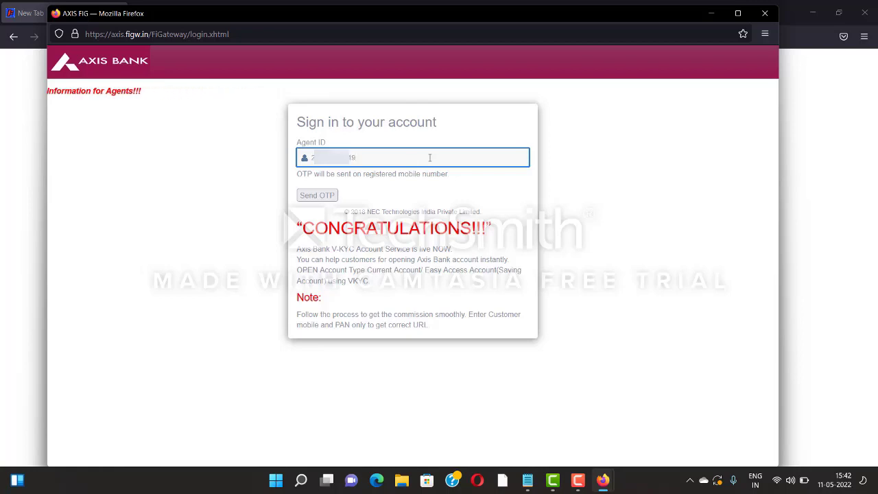
Request the login OTP, select Mantra as biometric device, and enter the received OTP.
click(318, 197)
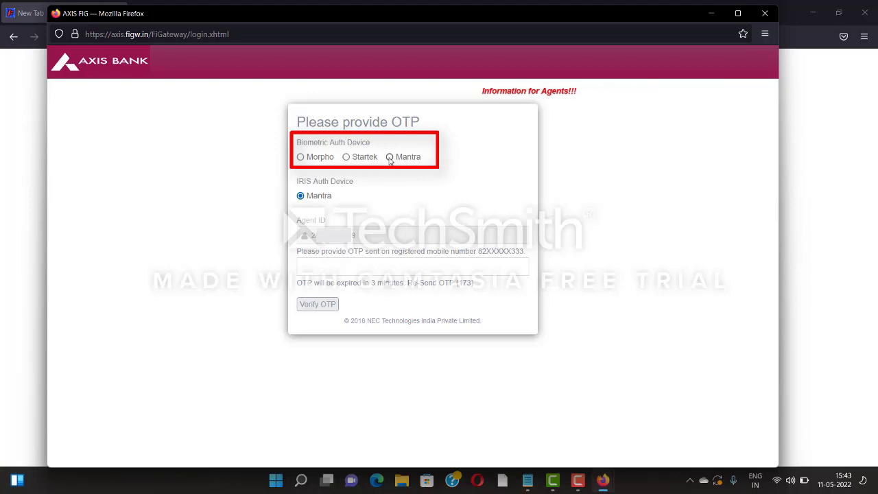
click(390, 157)
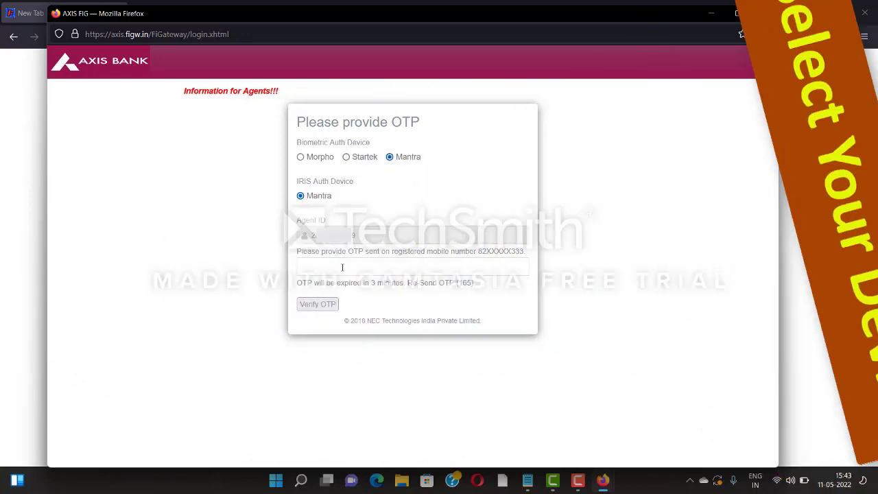
click(342, 268)
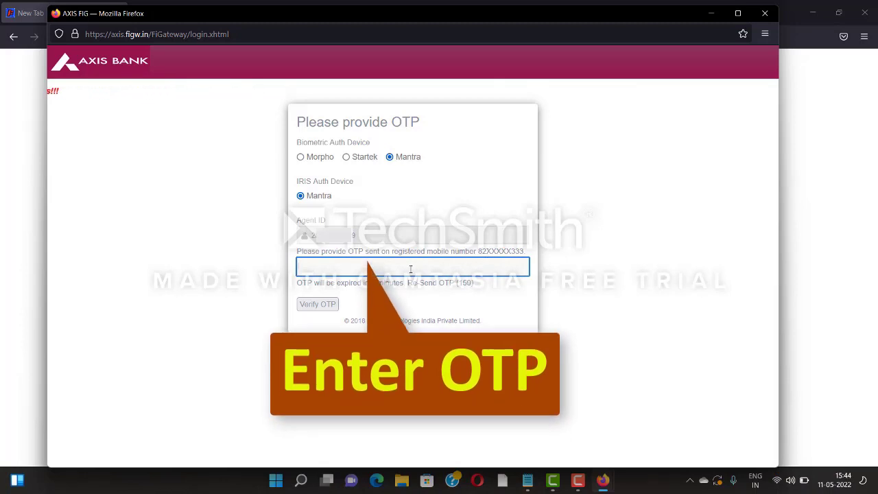
text(123)
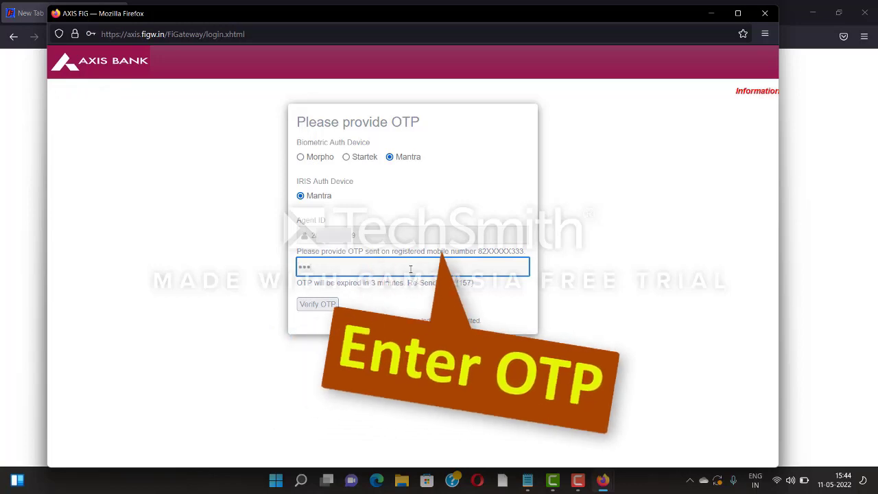
text(456)
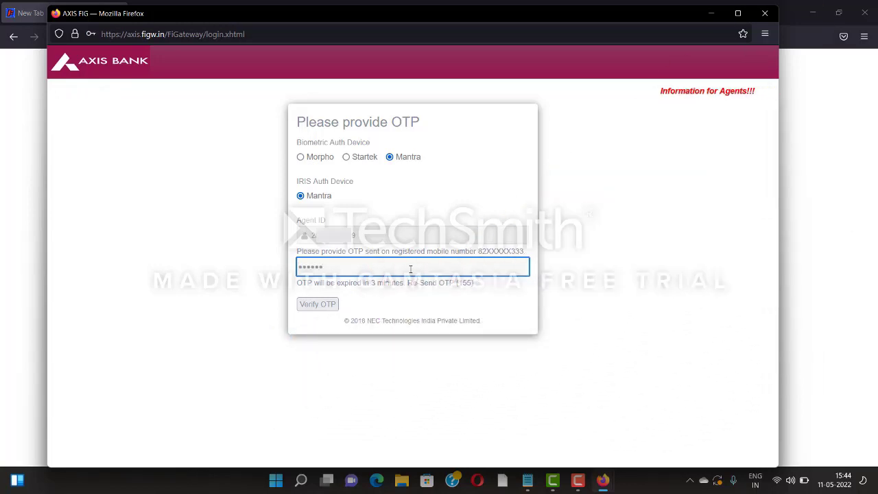
Verify the OTP, give Aadhaar consent, enter the agent's Aadhaar number and capture the fingerprint.
click(312, 306)
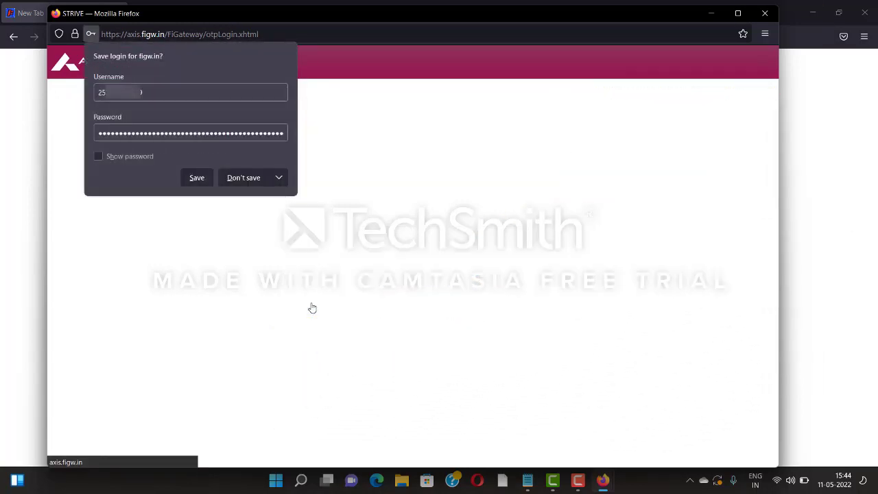
click(243, 177)
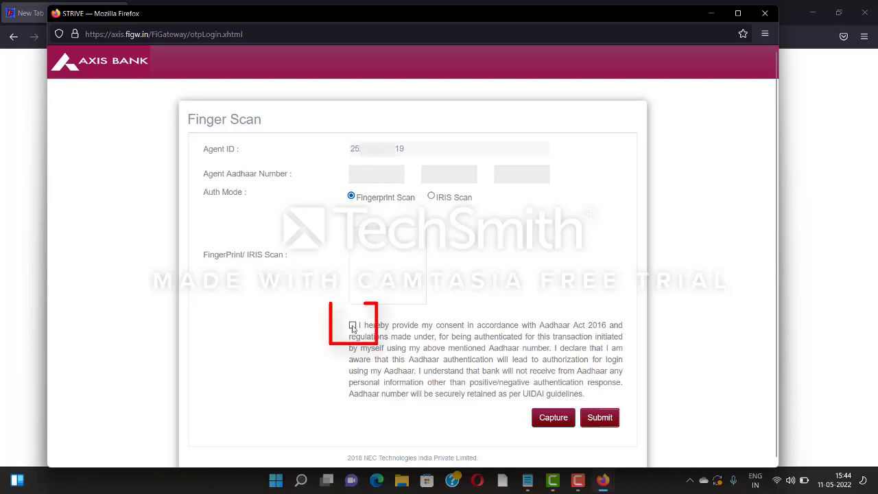
click(353, 327)
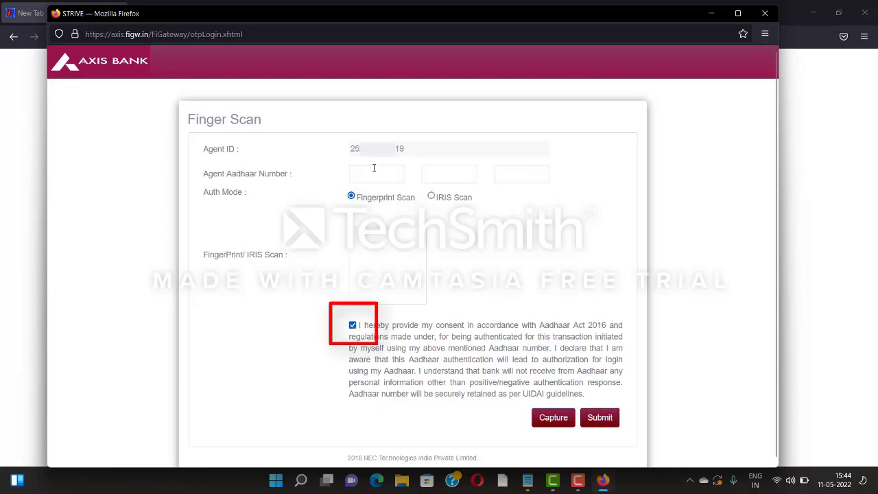
text(3000000)
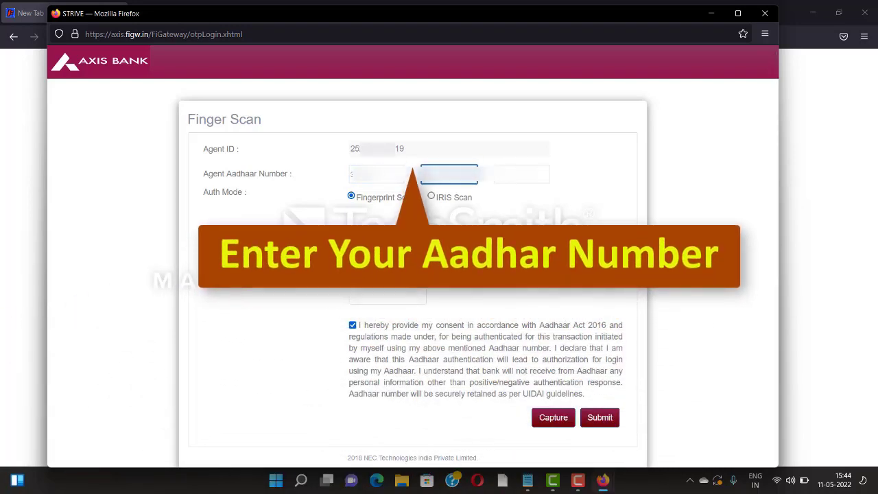
text(00000000)
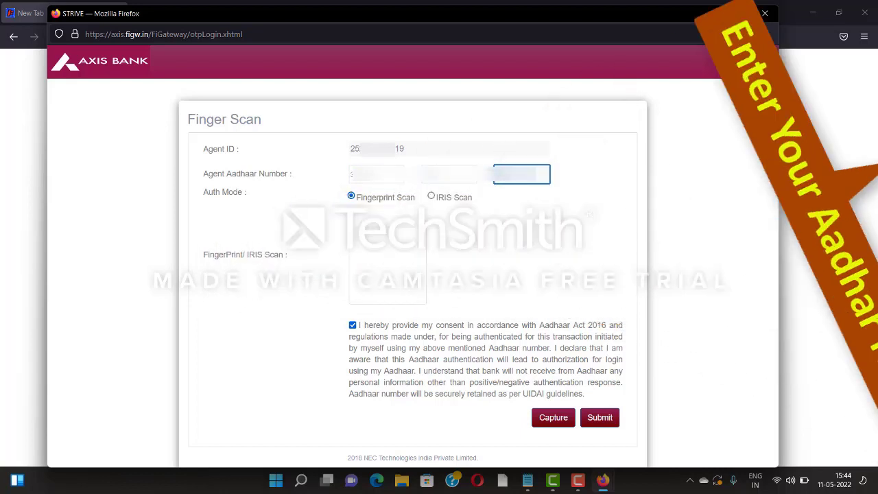
click(553, 420)
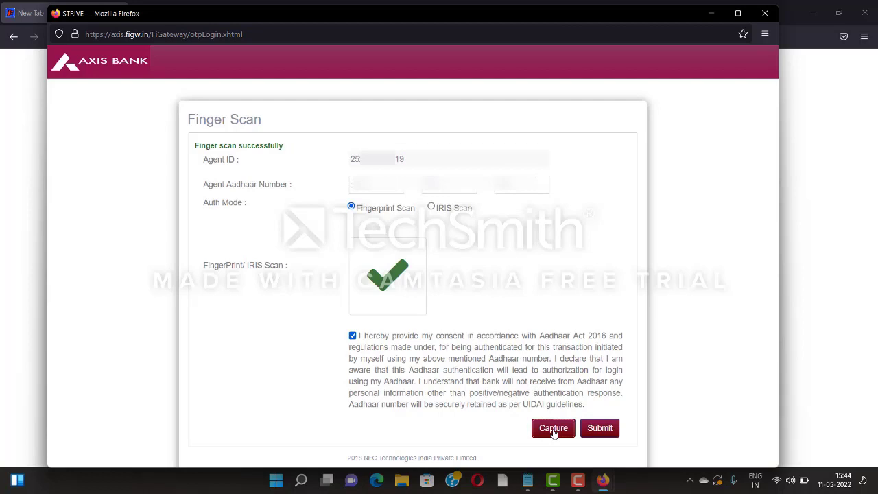
Submit the fingerprint authentication and close the announcement banner with OK.
click(598, 428)
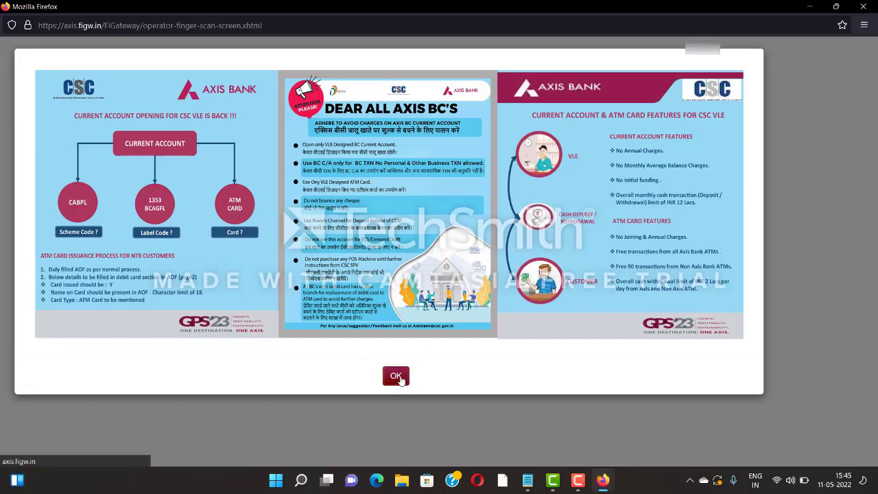
click(401, 379)
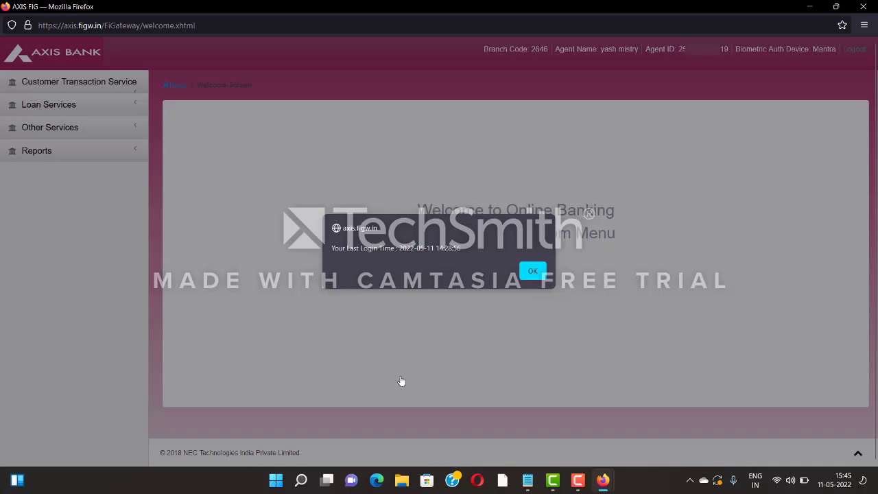
Clear the last-login alerts via Home and Customer Transaction Service, then expand Loan Services.
click(533, 272)
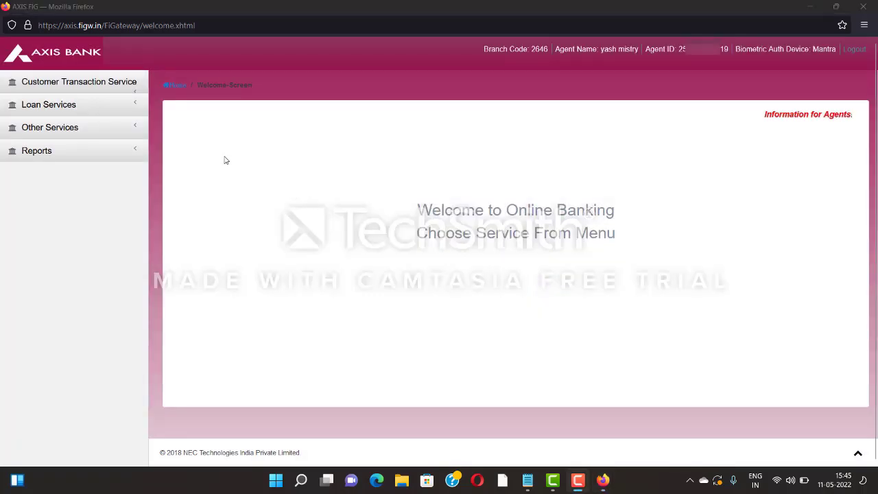
click(176, 90)
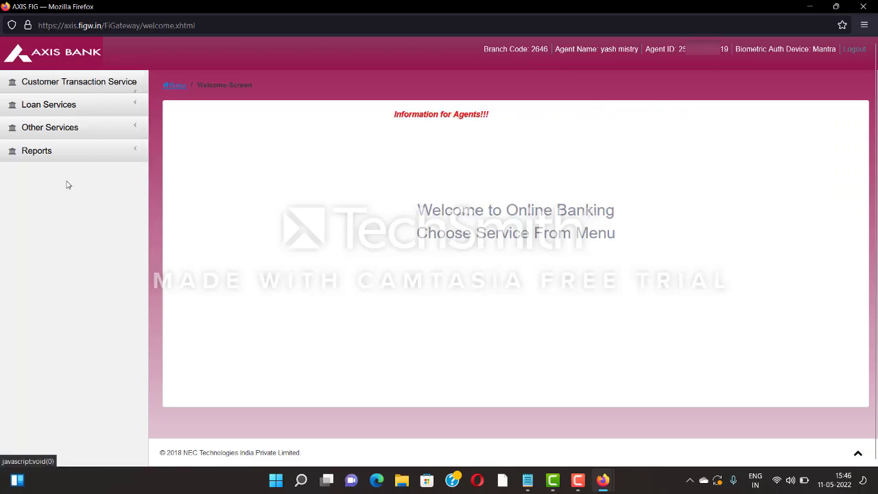
click(95, 86)
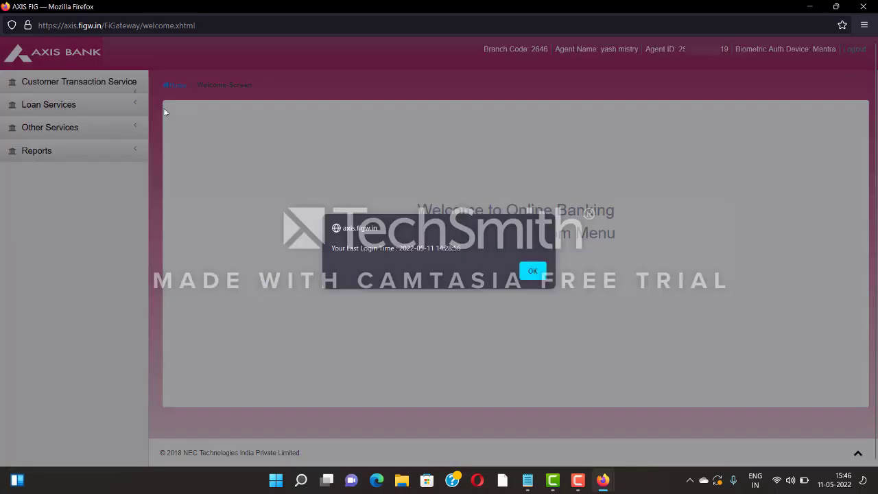
click(532, 272)
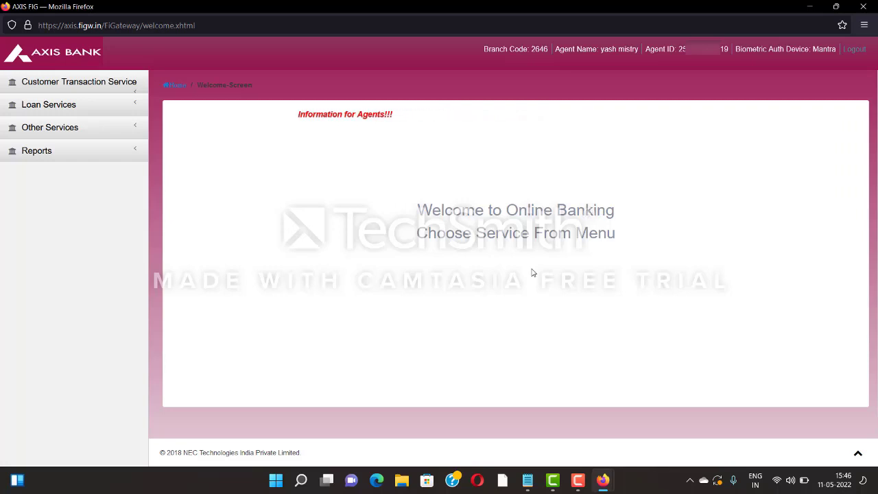
click(75, 111)
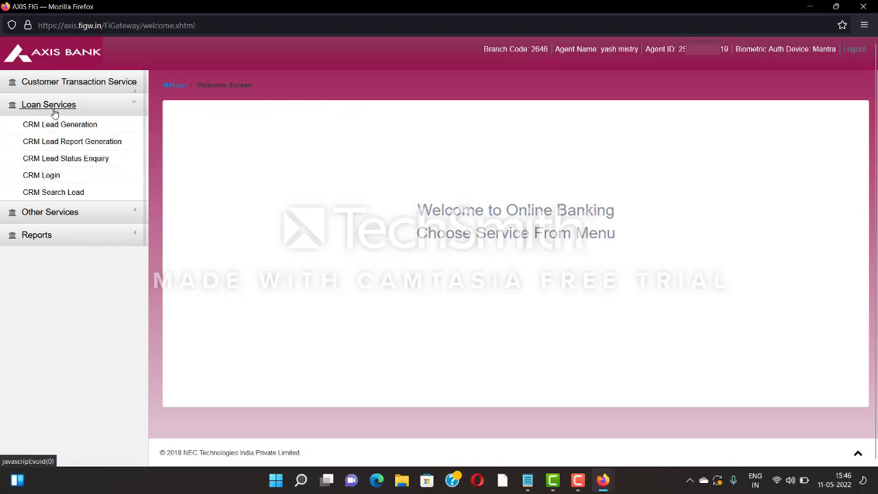
Log in to CRM via Loan Services > CRM Login and confirm the already-logged-in status.
click(47, 176)
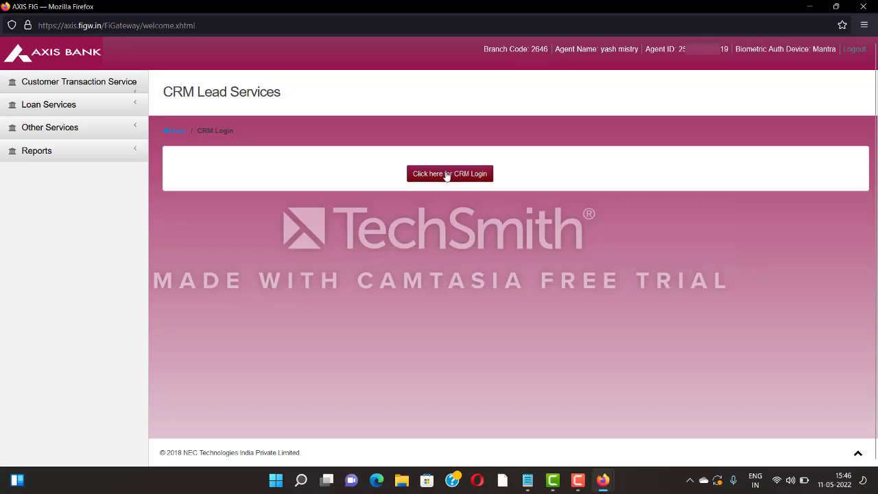
click(447, 175)
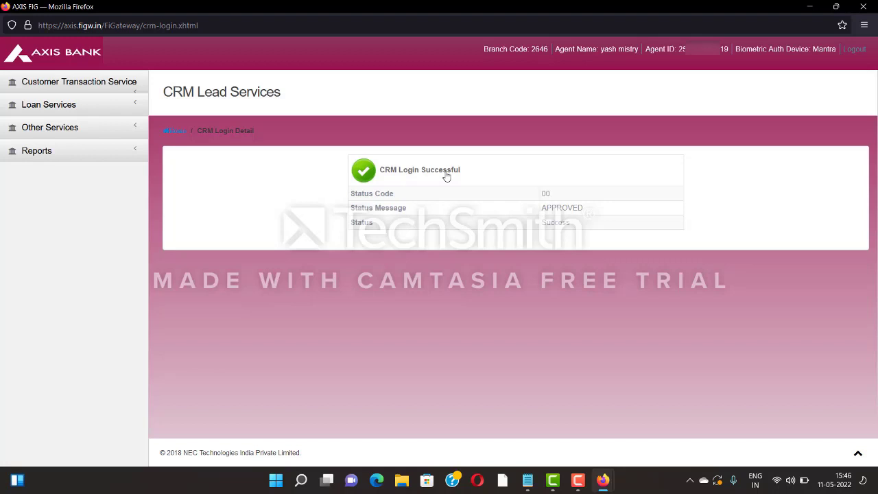
click(130, 105)
click(59, 177)
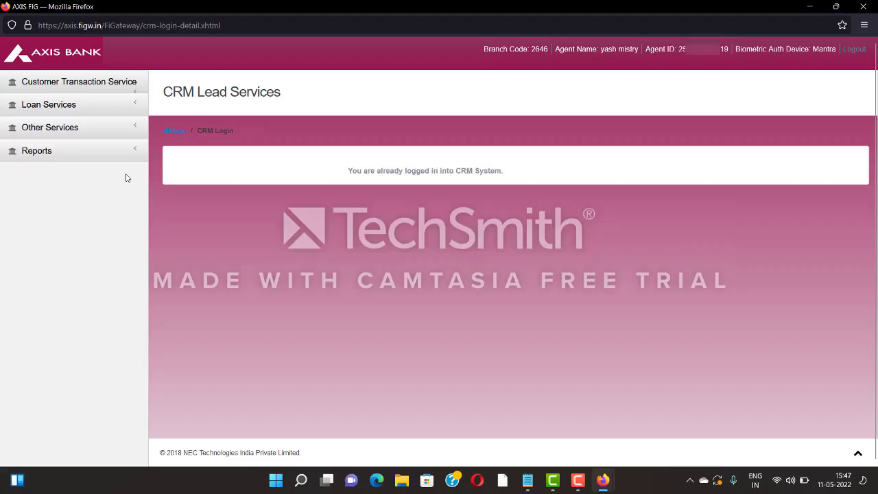
Open the empty CRM Lead Generation form from the Loan Services sidebar menu.
click(94, 110)
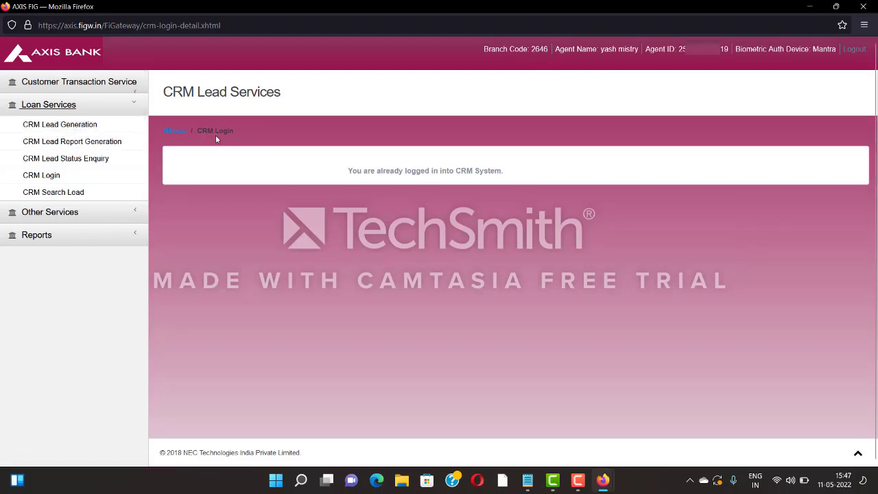
key(F10)
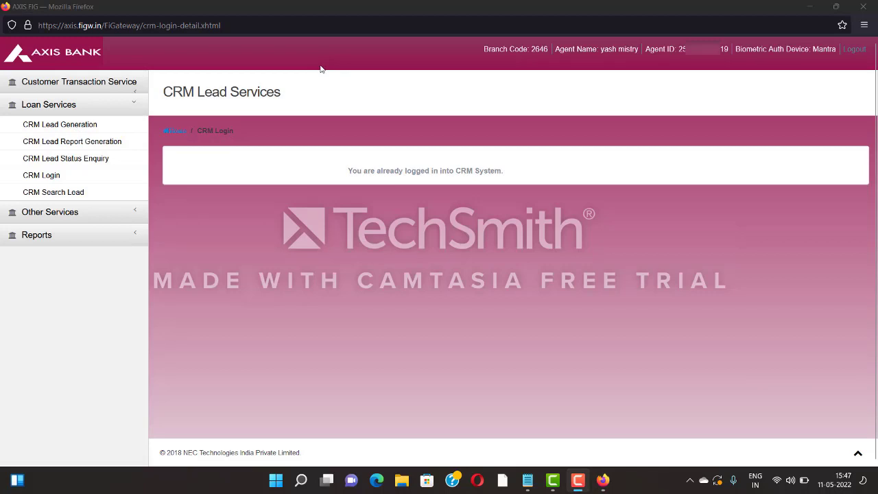
click(55, 127)
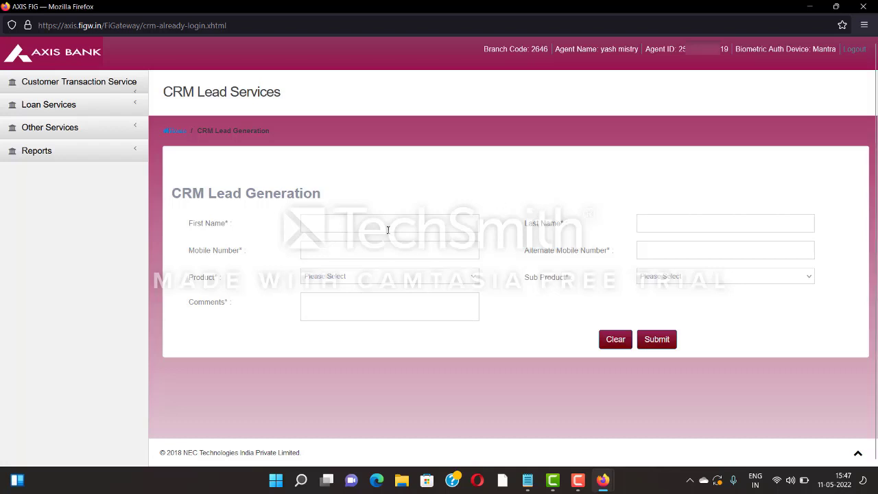
Choose RL Savings as the lead's Product and view its Sub Product options.
click(393, 278)
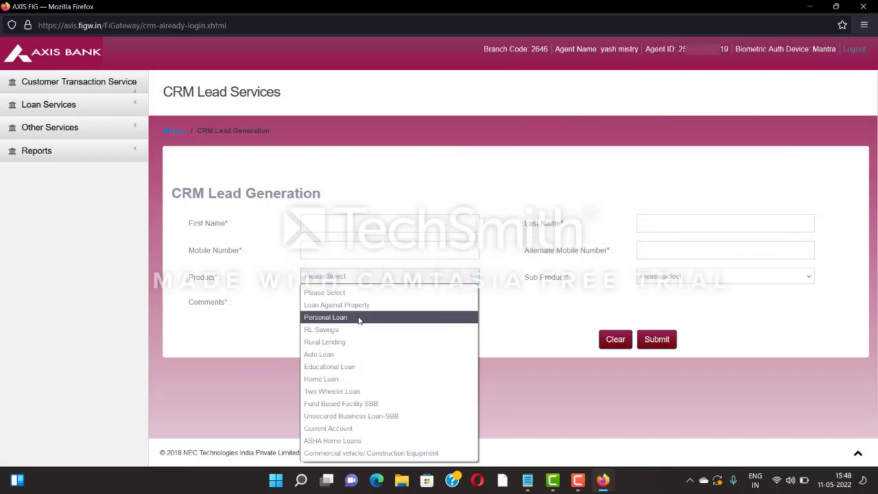
click(337, 332)
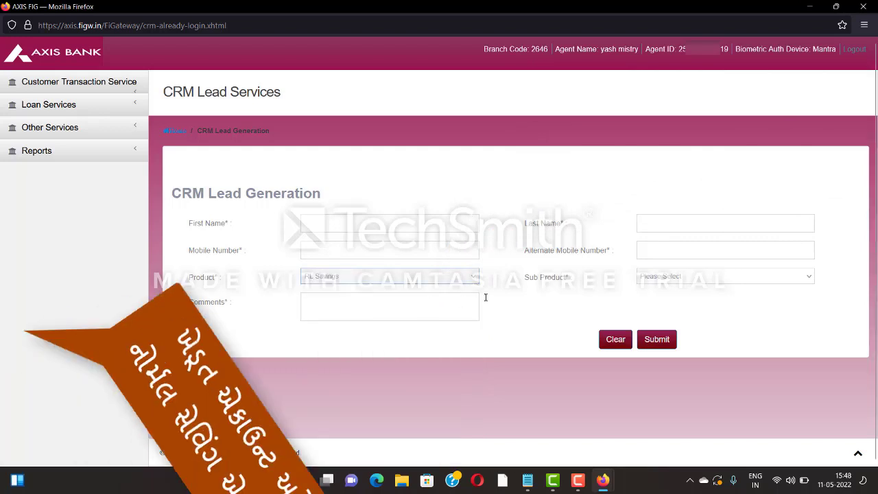
click(653, 278)
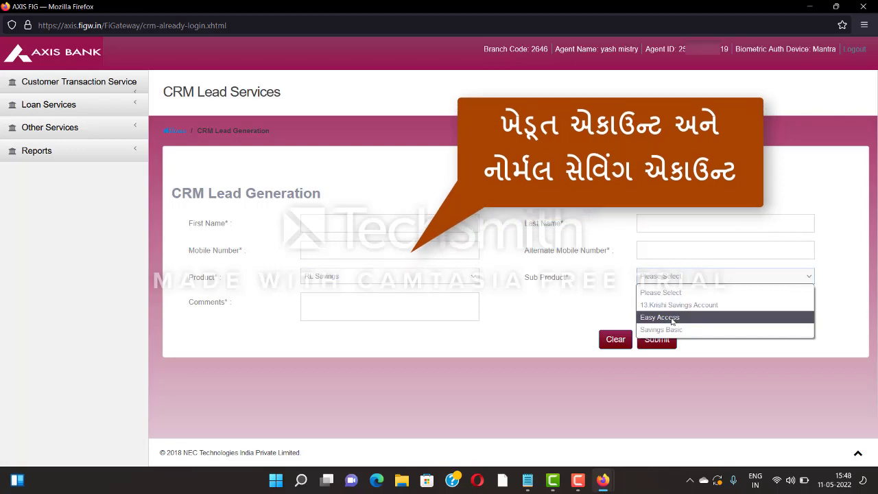
Set the Product to Rural Lending with Power Gold Loan as the Sub Product, then review the options again.
click(477, 279)
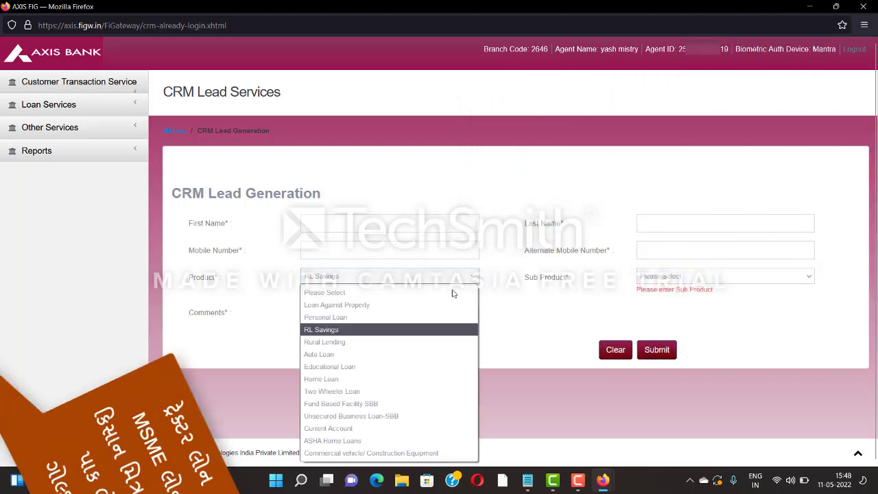
click(371, 343)
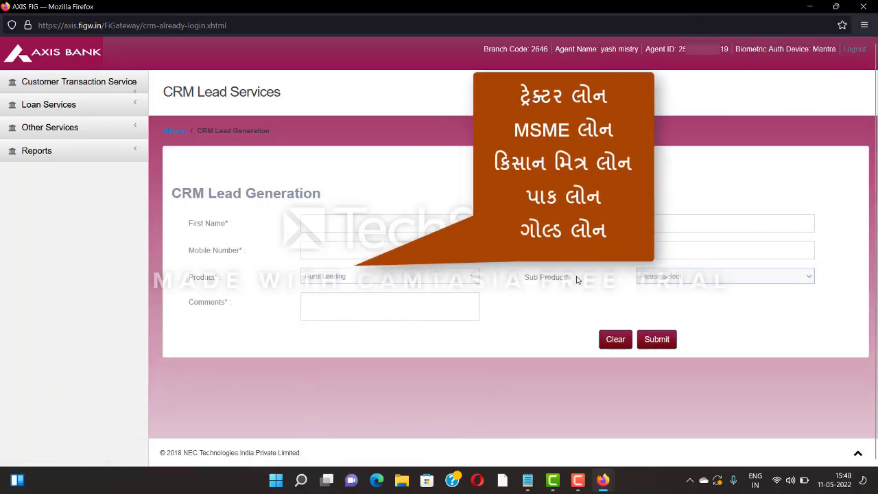
click(658, 276)
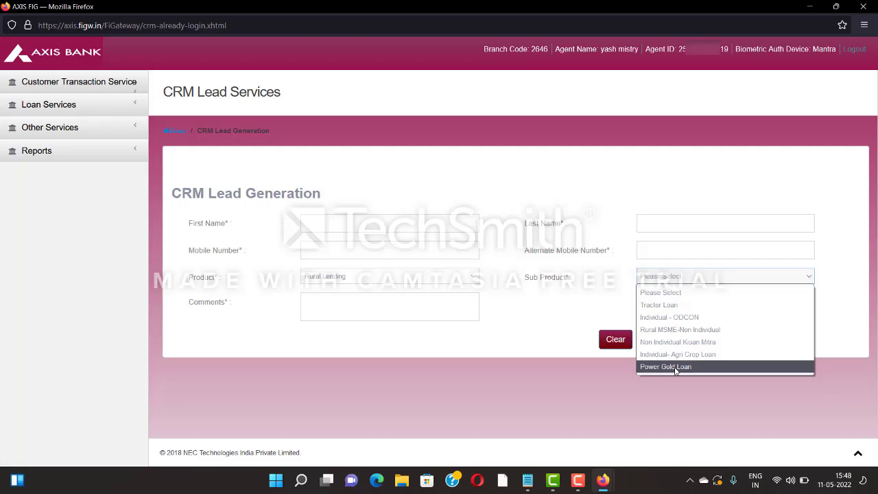
click(676, 367)
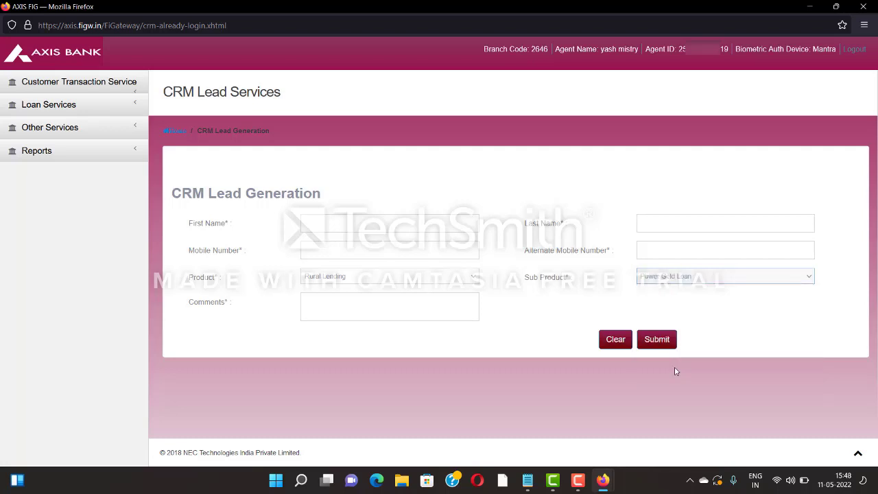
click(679, 277)
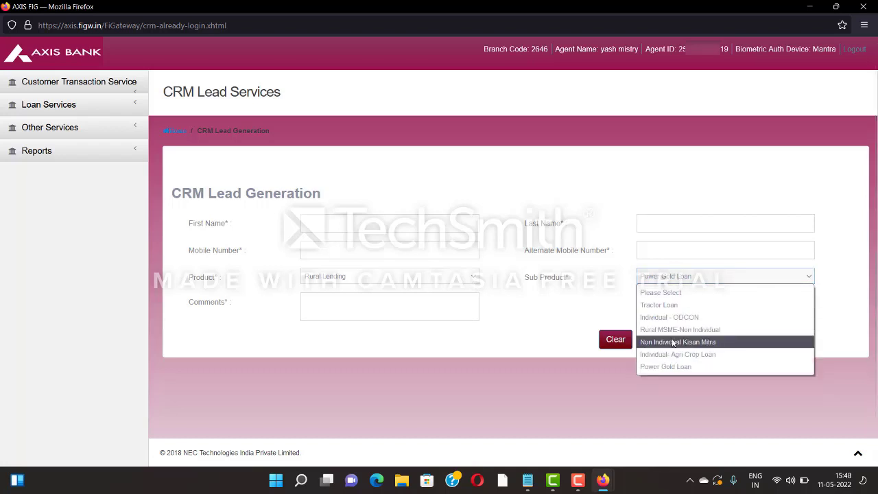
click(474, 276)
Try Auto Loan, then Educational Loan as the Product, viewing each one's sub product options.
click(373, 354)
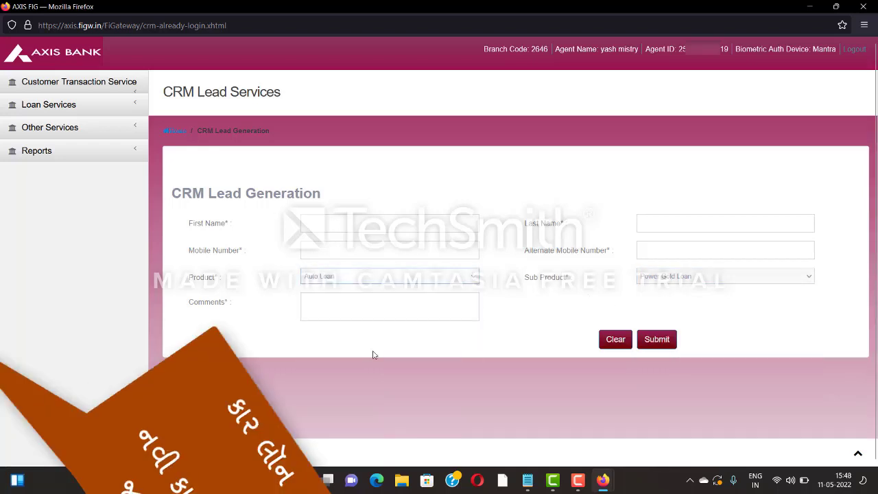
click(644, 277)
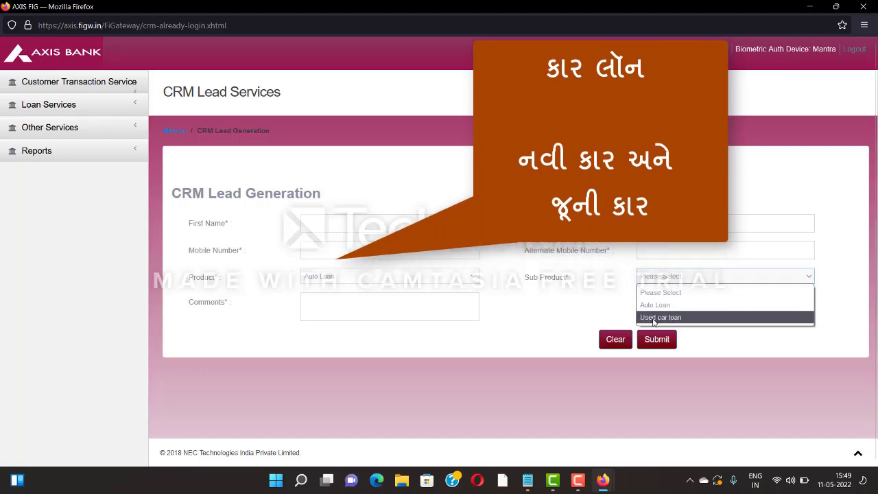
click(430, 281)
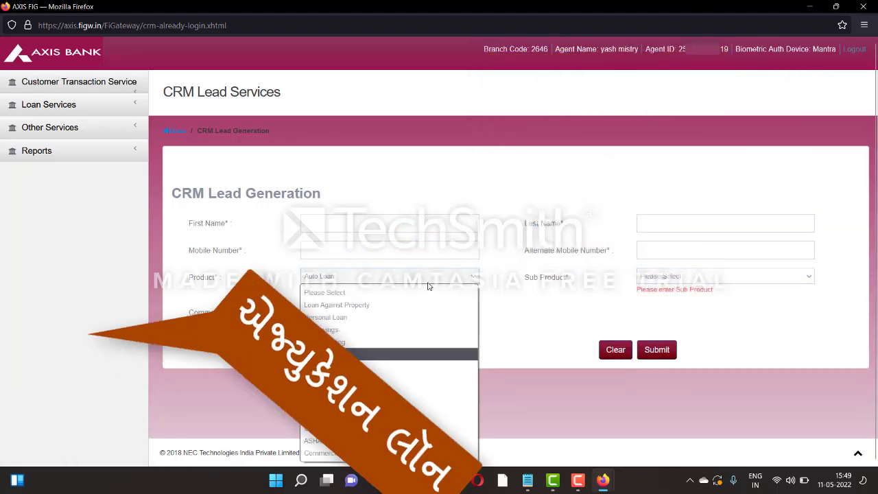
click(356, 367)
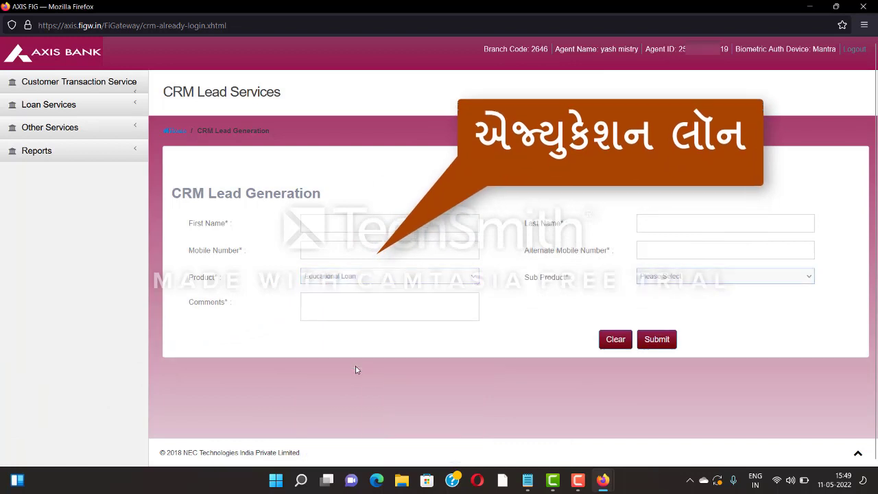
click(654, 276)
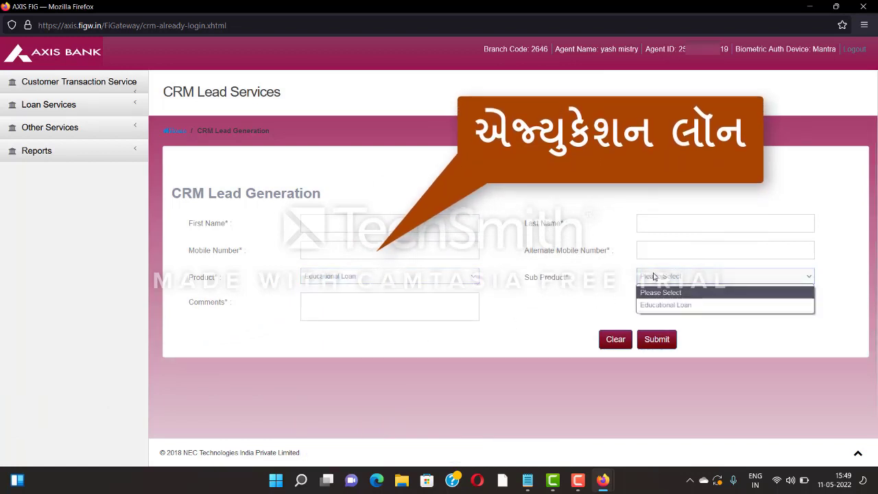
Set the Product to Home Loan and review its three home-loan sub products.
click(387, 277)
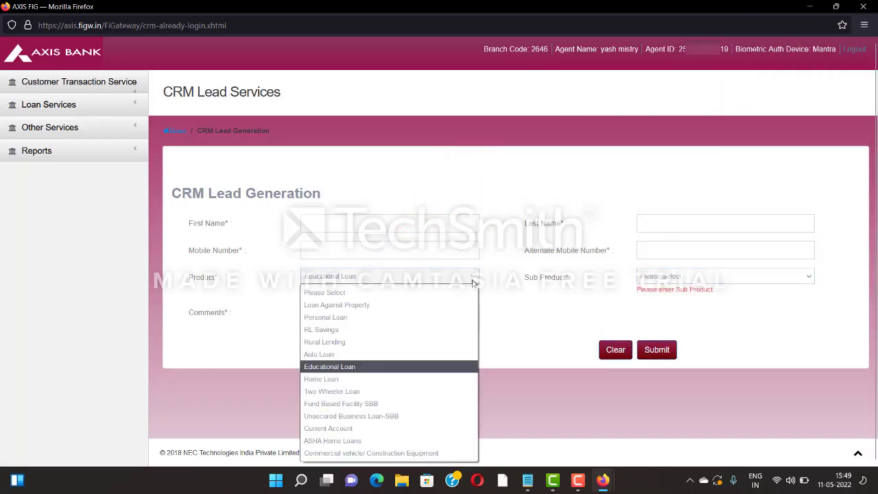
click(359, 378)
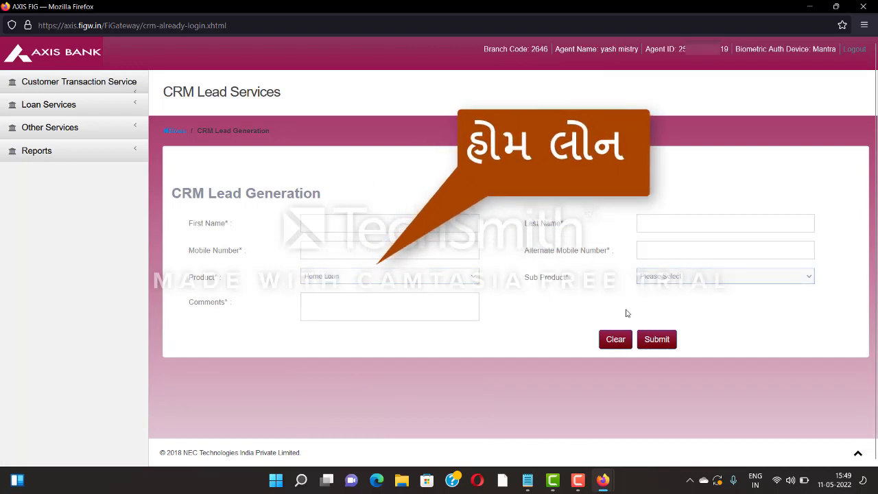
click(640, 278)
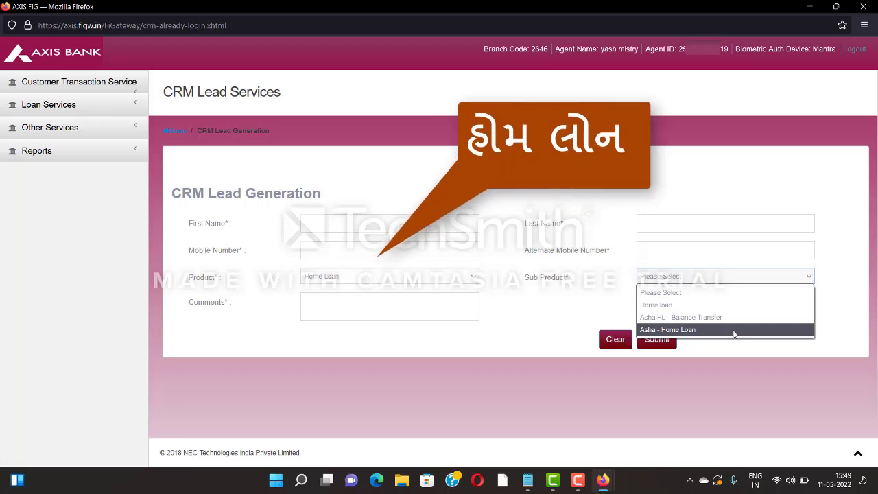
click(456, 276)
Try Two Wheeler Loan, Current Account and Commercial vehicle/ Construction Equipment products, viewing each one's sub products.
click(346, 392)
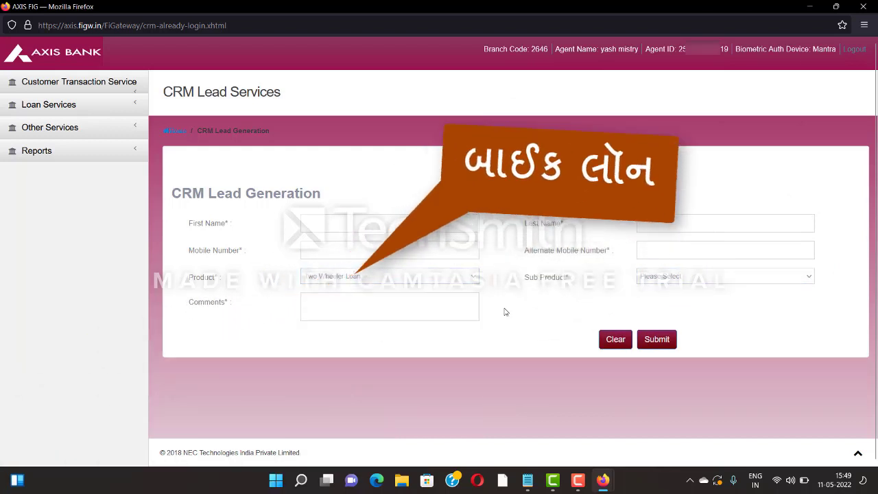
click(668, 278)
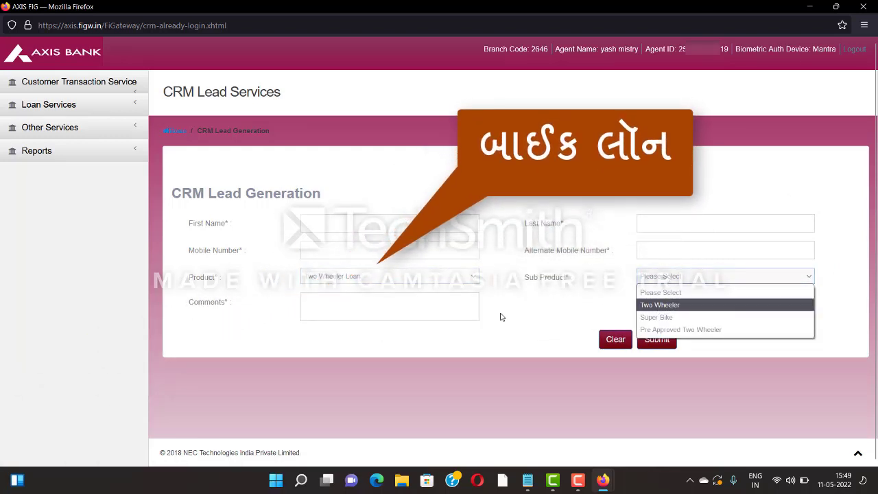
click(464, 280)
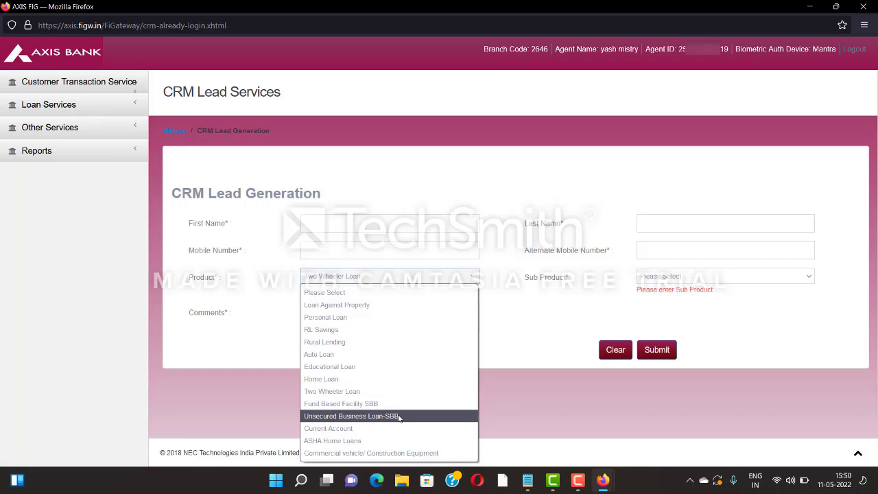
click(379, 428)
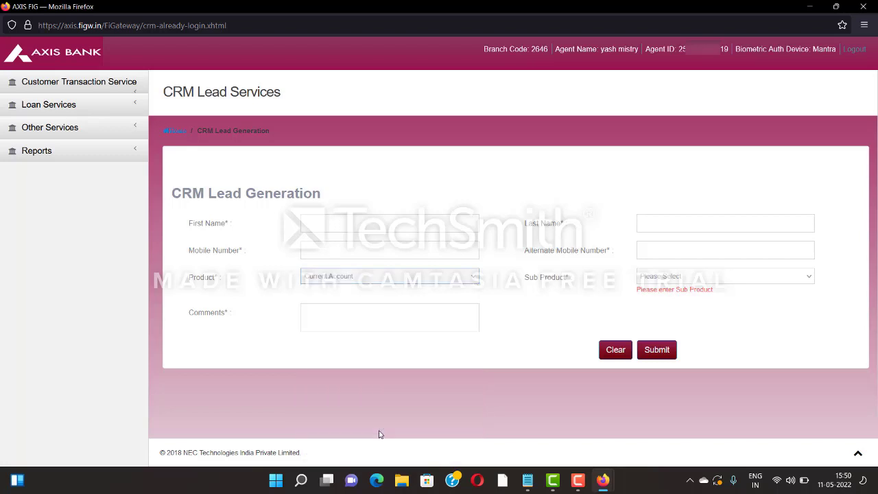
click(670, 277)
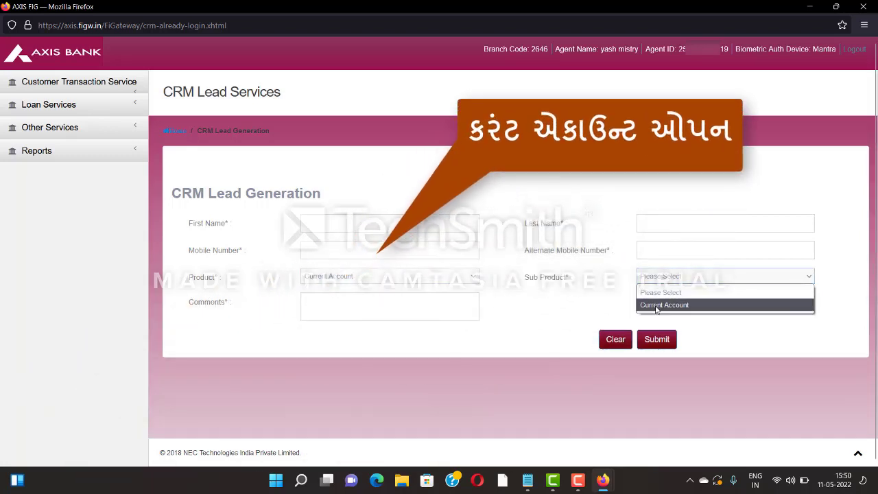
click(446, 278)
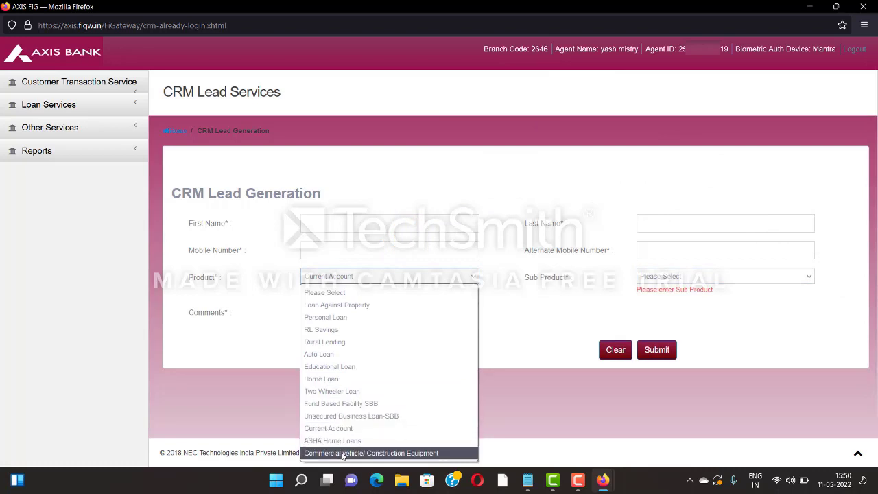
click(342, 454)
click(681, 280)
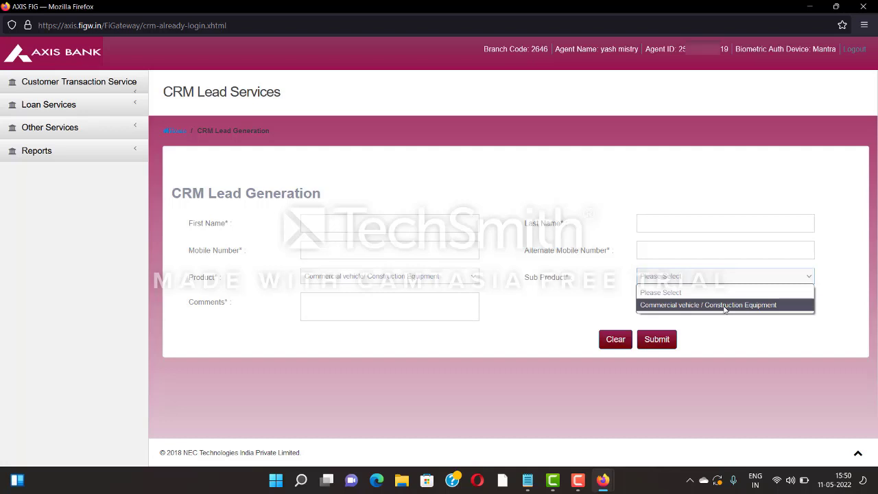
Reset the Product to Please Select and place the cursor in First Name.
click(472, 282)
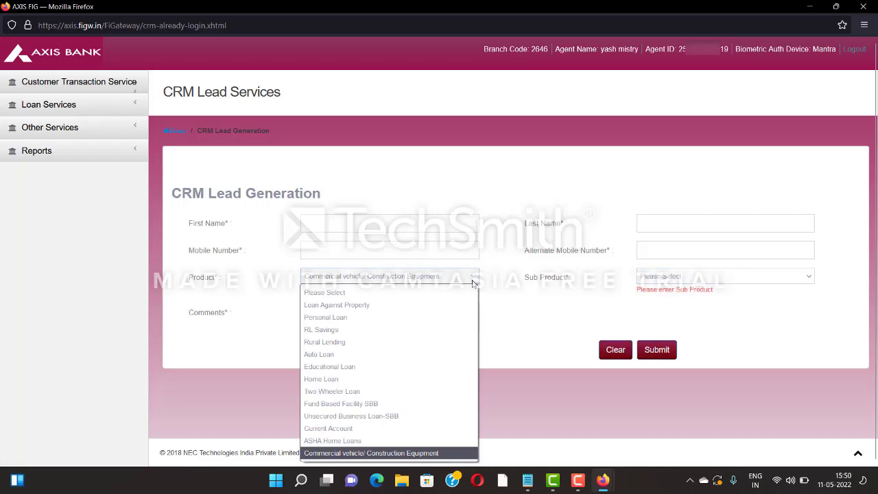
click(526, 308)
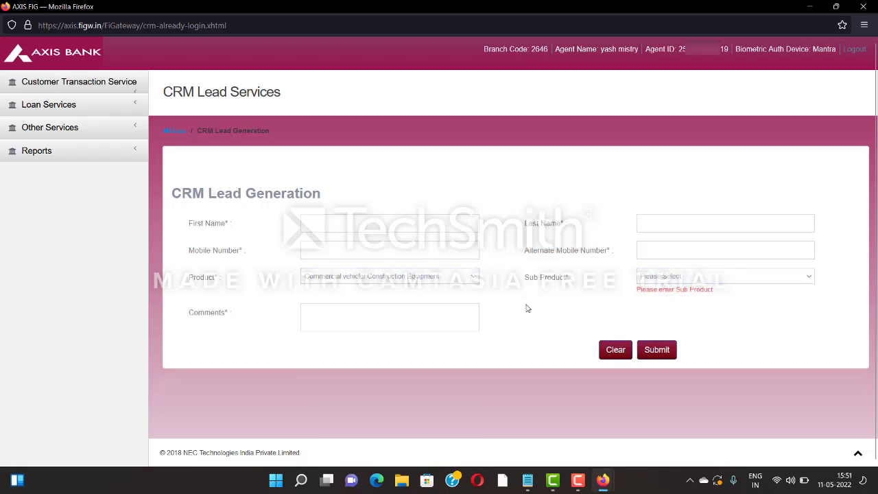
click(478, 282)
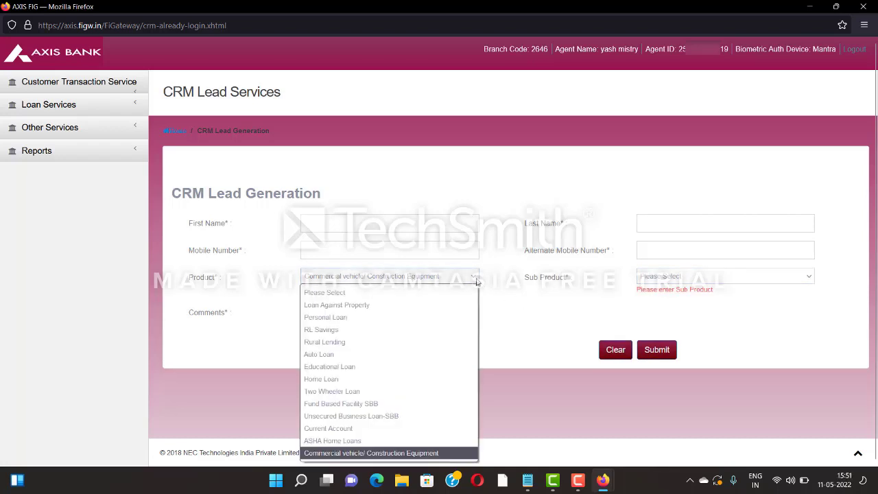
click(441, 295)
click(409, 225)
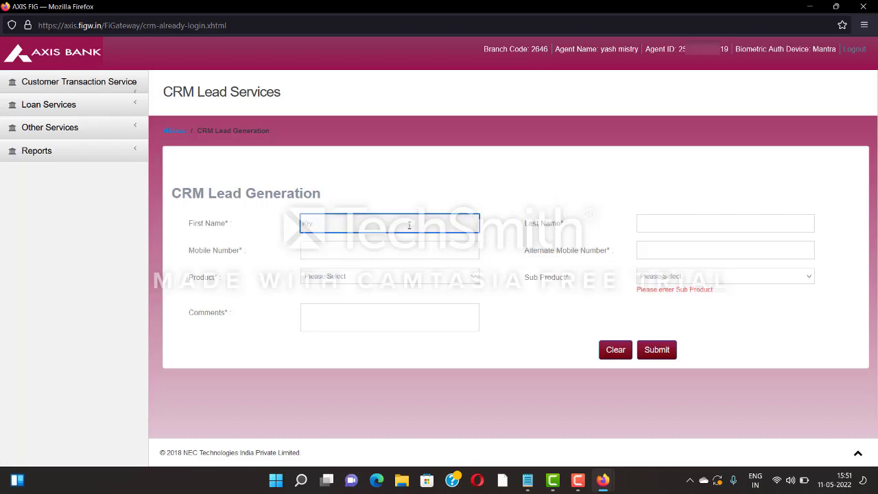
Enter the customer's first and last name, mobile number and alternate mobile number.
key(Tab)
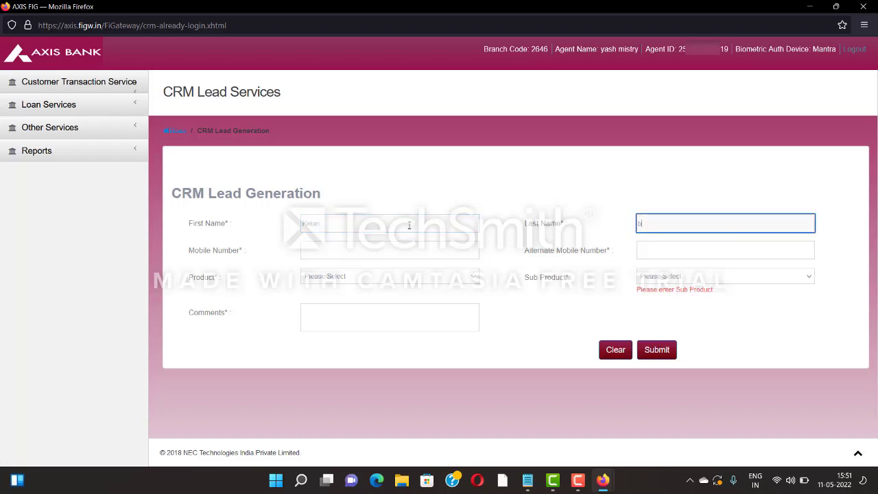
key(Tab)
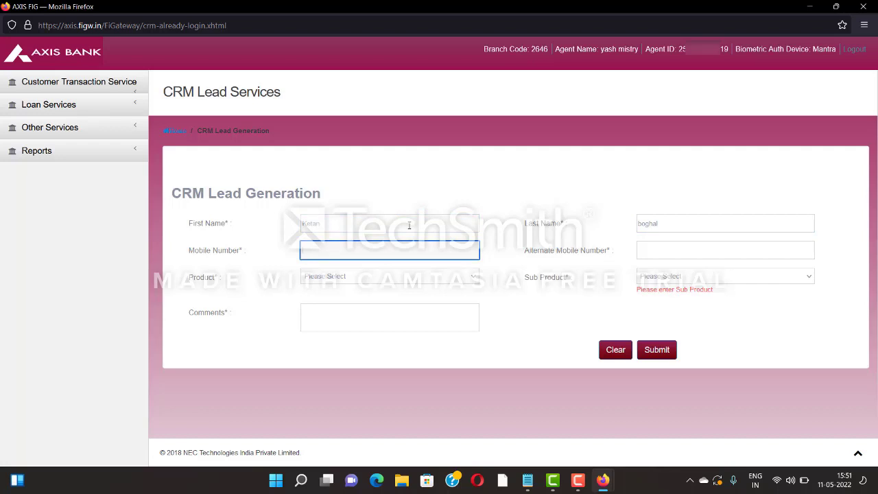
text(8)
key(Tab)
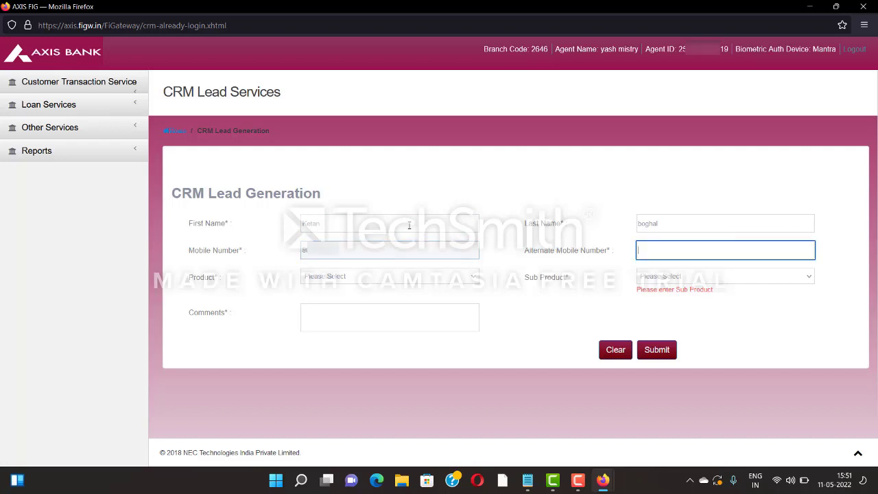
text(58)
key(BackSpace)
key(BackSpace)
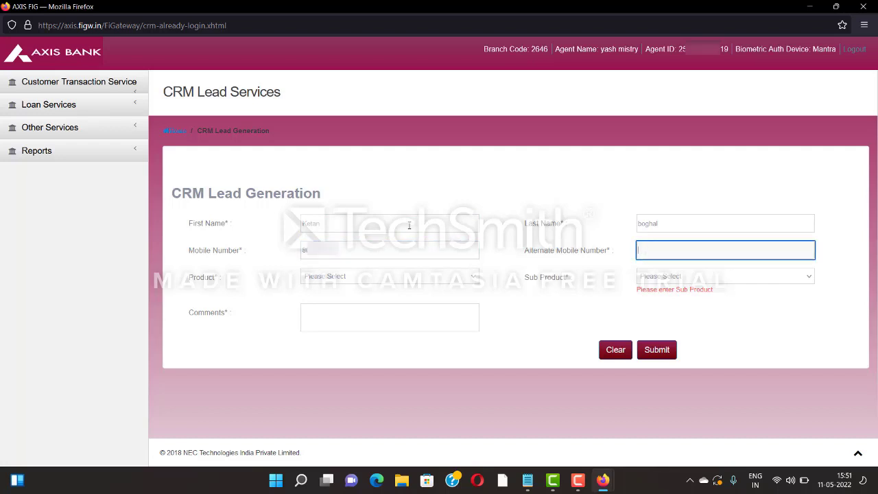
text(8)
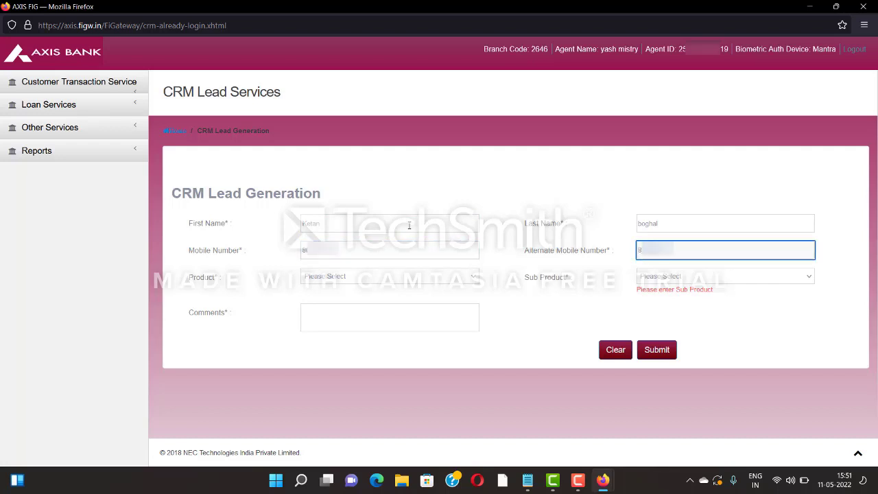
Choose Two Wheeler Loan with sub product Two Wheeler and add the comment 'TWL Loan'.
key(Tab)
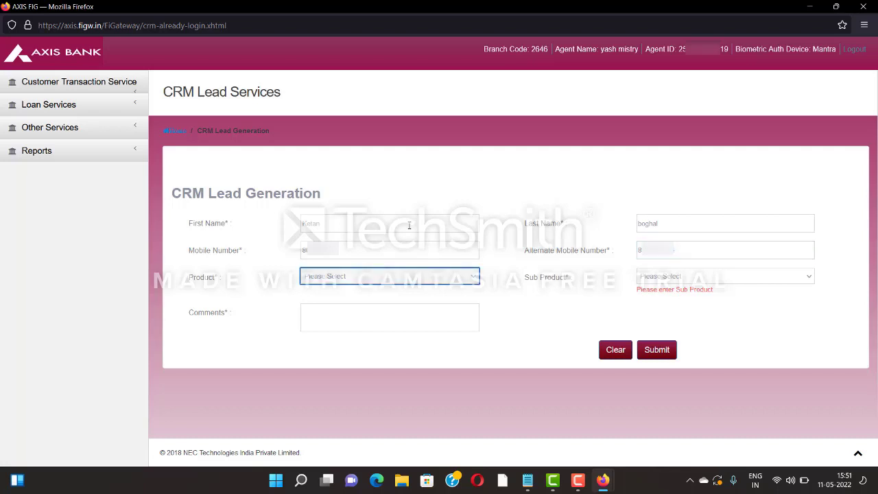
key(alt+Down)
key(Down)
key(Down)
key(Down)
key(Down)
key(Down)
key(Down)
key(Down)
key(Down)
key(Down)
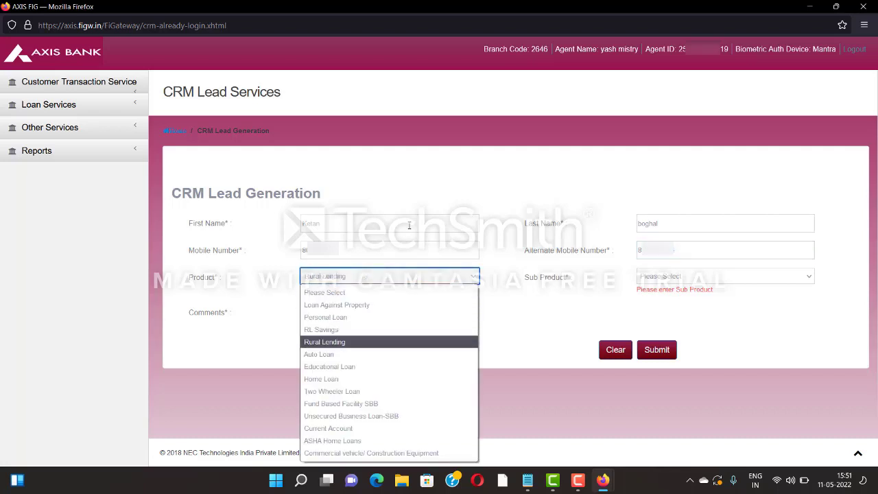
key(Up)
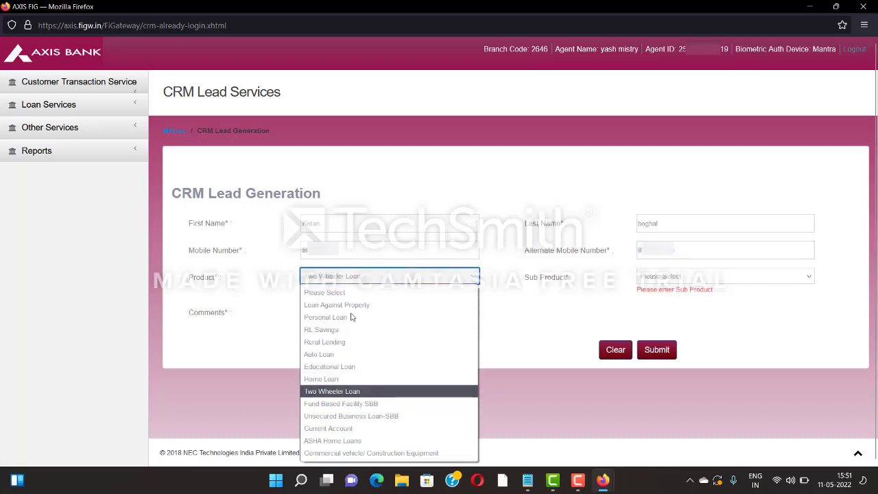
click(345, 392)
click(658, 277)
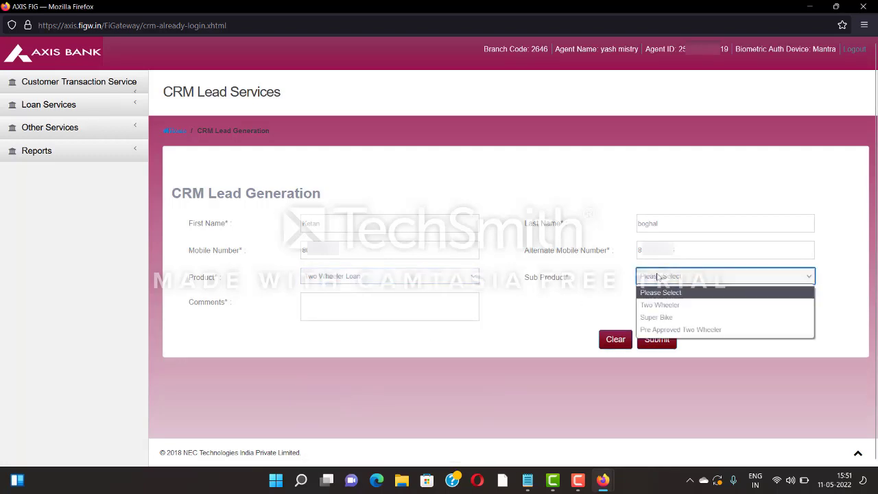
click(659, 305)
click(413, 311)
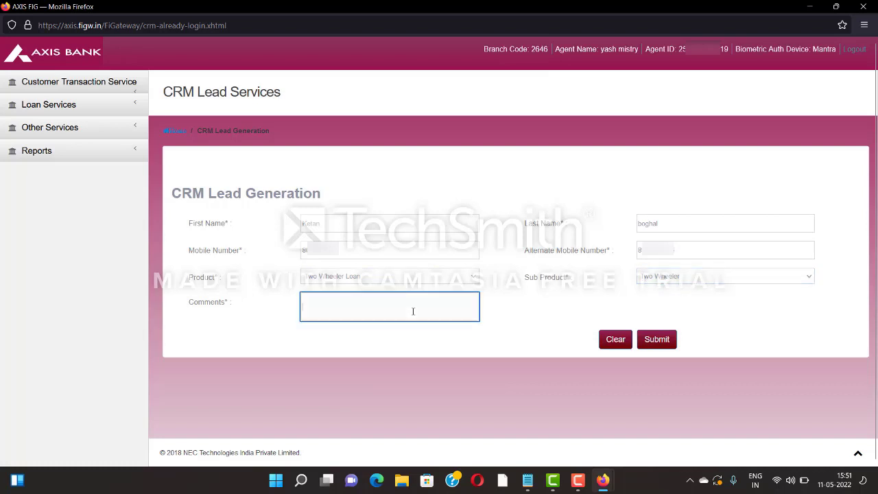
text(TWL Loan)
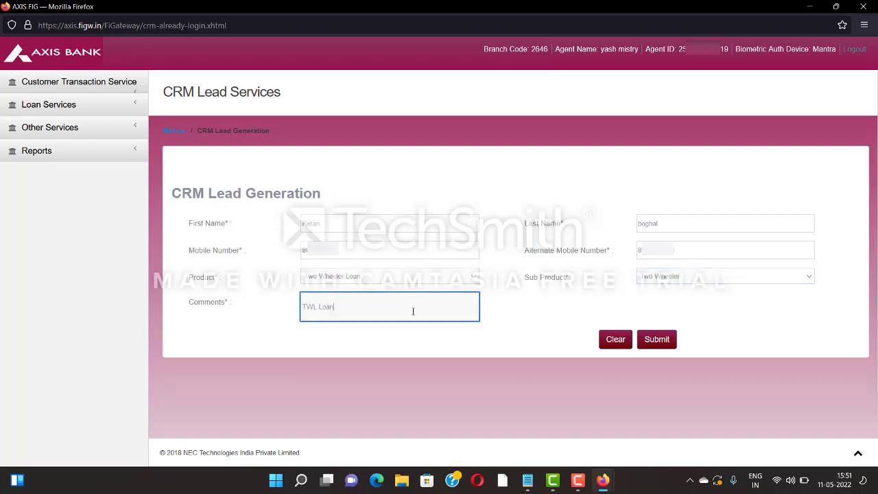
Submit the Two Wheeler Loan lead.
click(653, 343)
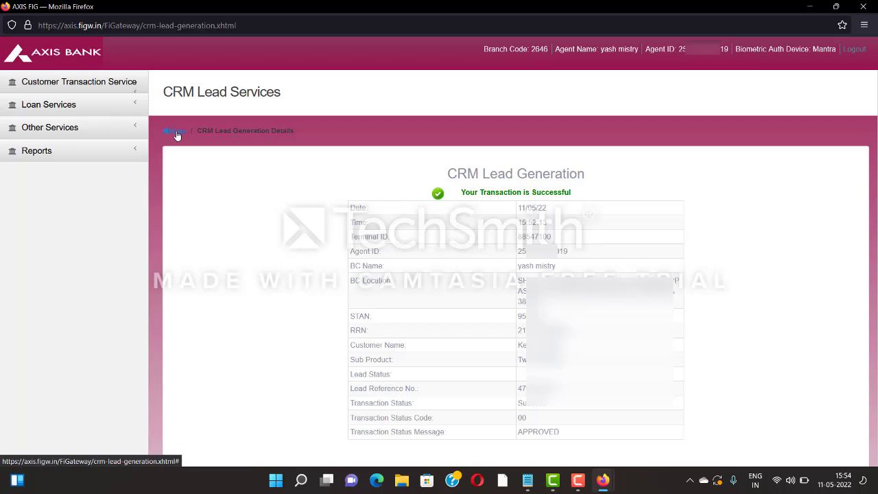
Open Withdrawal under Customer Transaction Service in the sidebar.
click(109, 88)
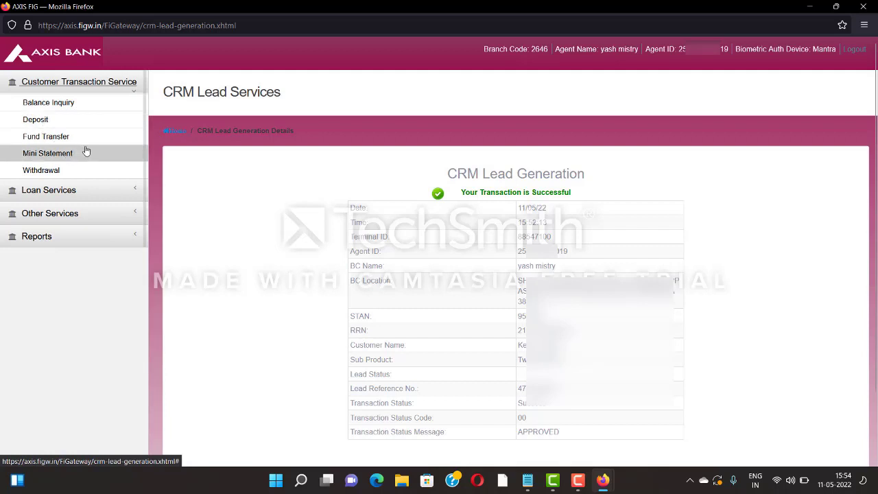
click(57, 170)
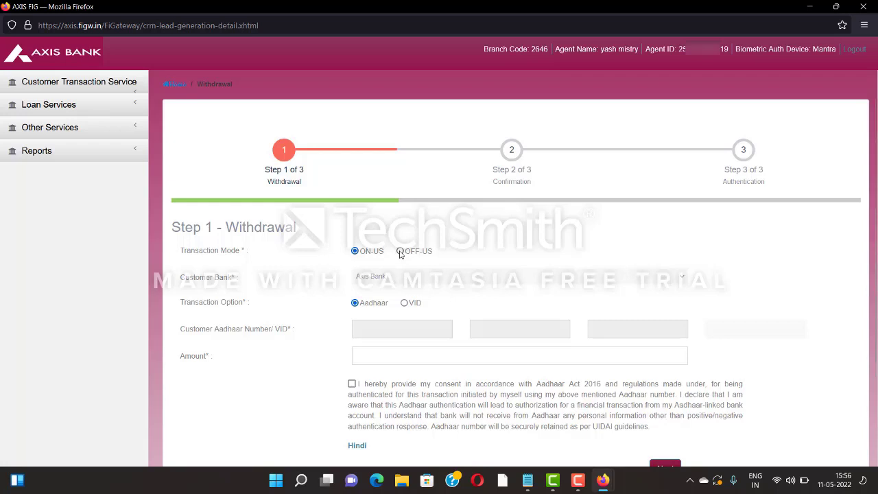
Switch the transaction mode to OFF-US, leaving Customer Bank unset, and tick the Aadhaar consent checkbox.
click(400, 252)
click(393, 278)
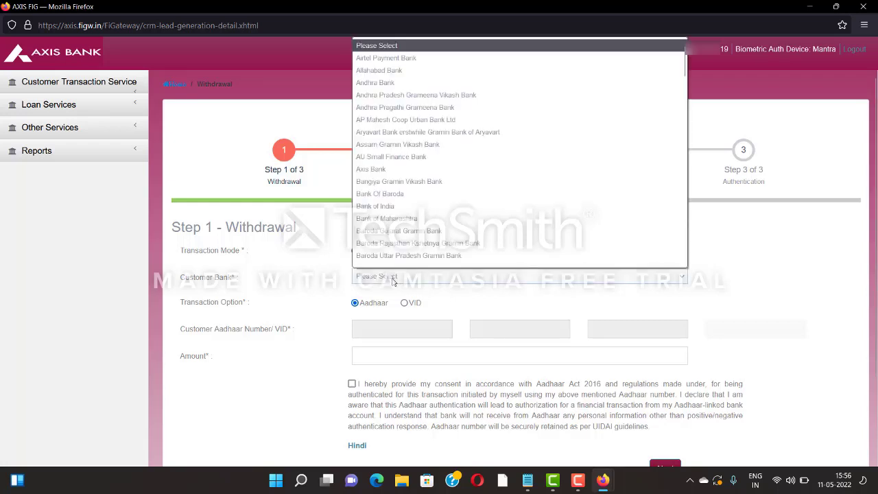
click(394, 277)
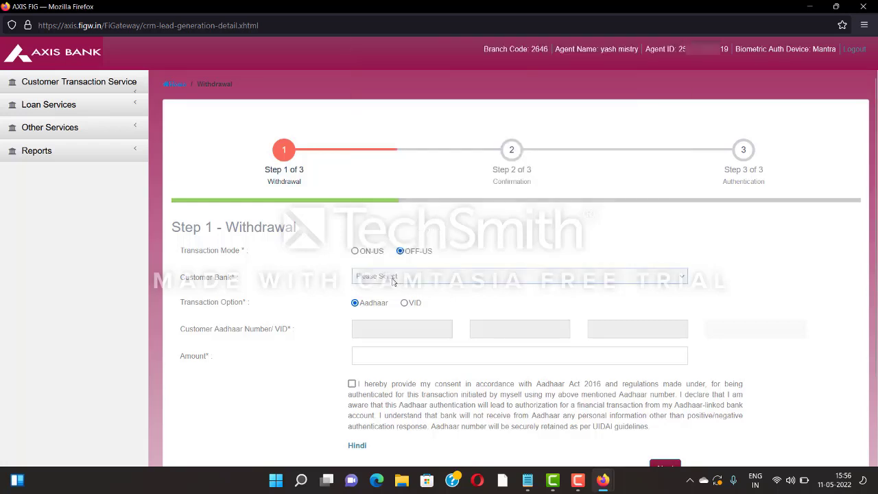
click(352, 384)
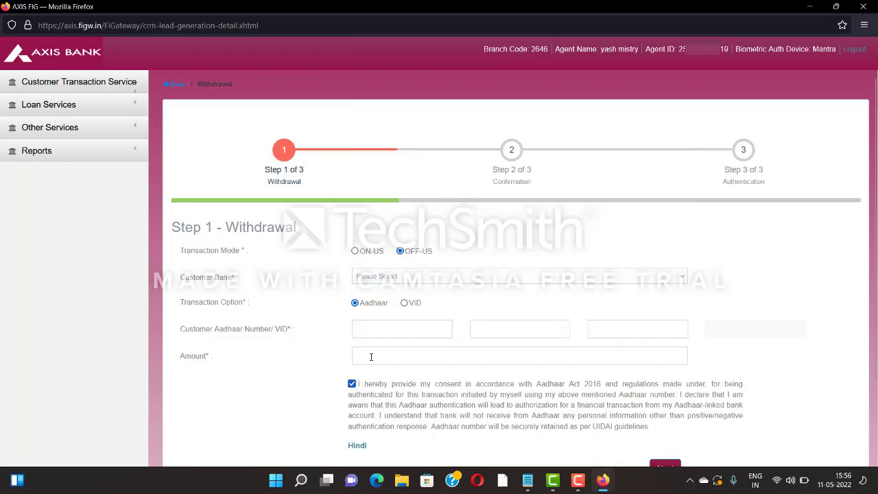
scroll(371, 356, down, 1)
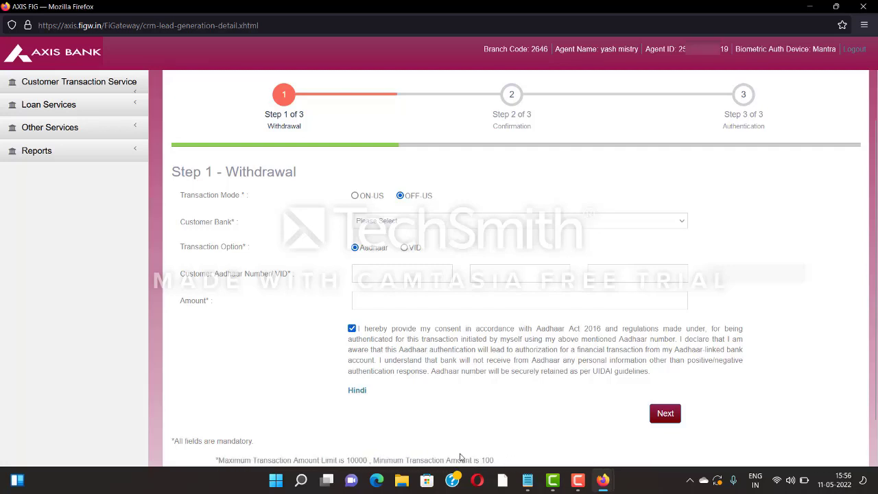
scroll(414, 394, up, 3)
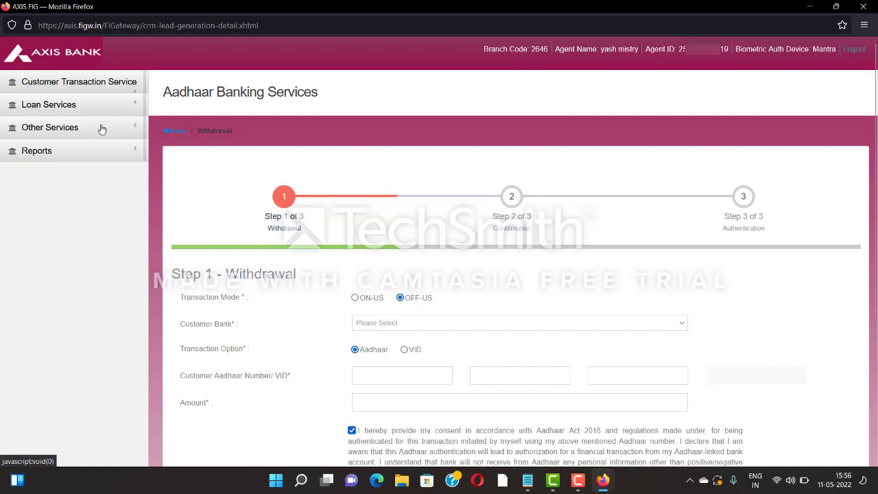
Open Account Opening (Video KYC) under Other Services in the sidebar.
click(104, 127)
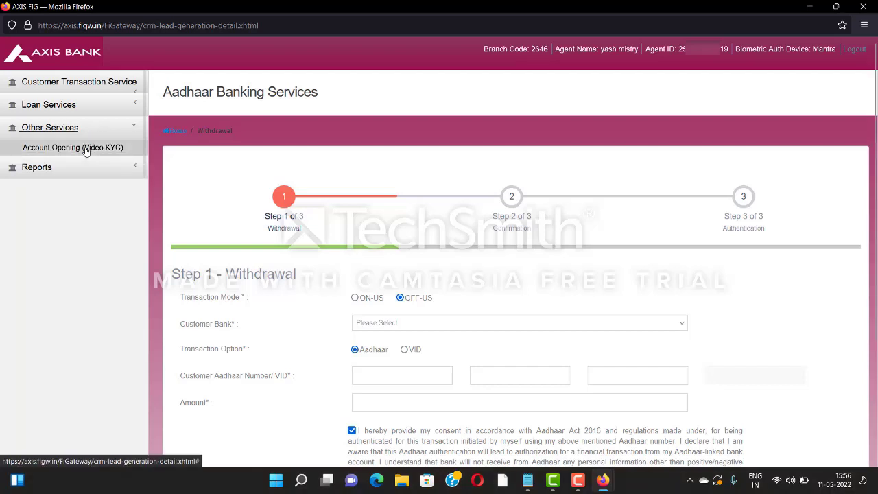
click(86, 149)
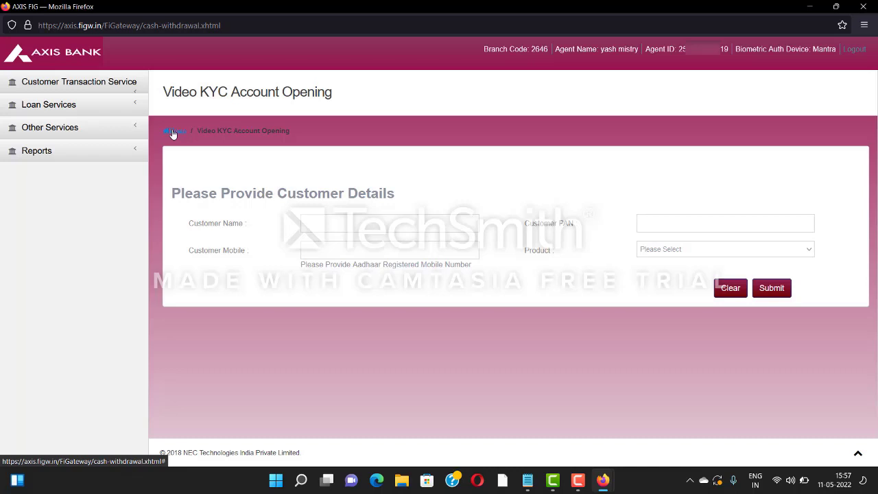
Return to the Welcome Screen via the Home breadcrumb link.
click(173, 132)
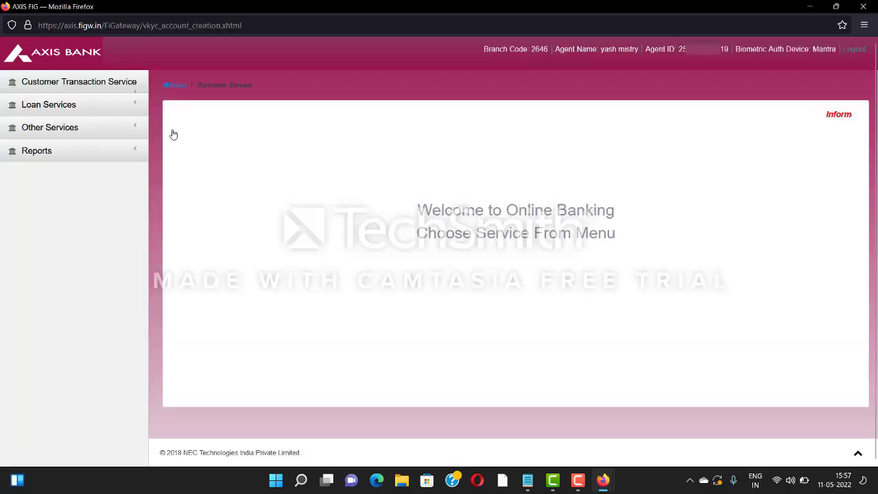